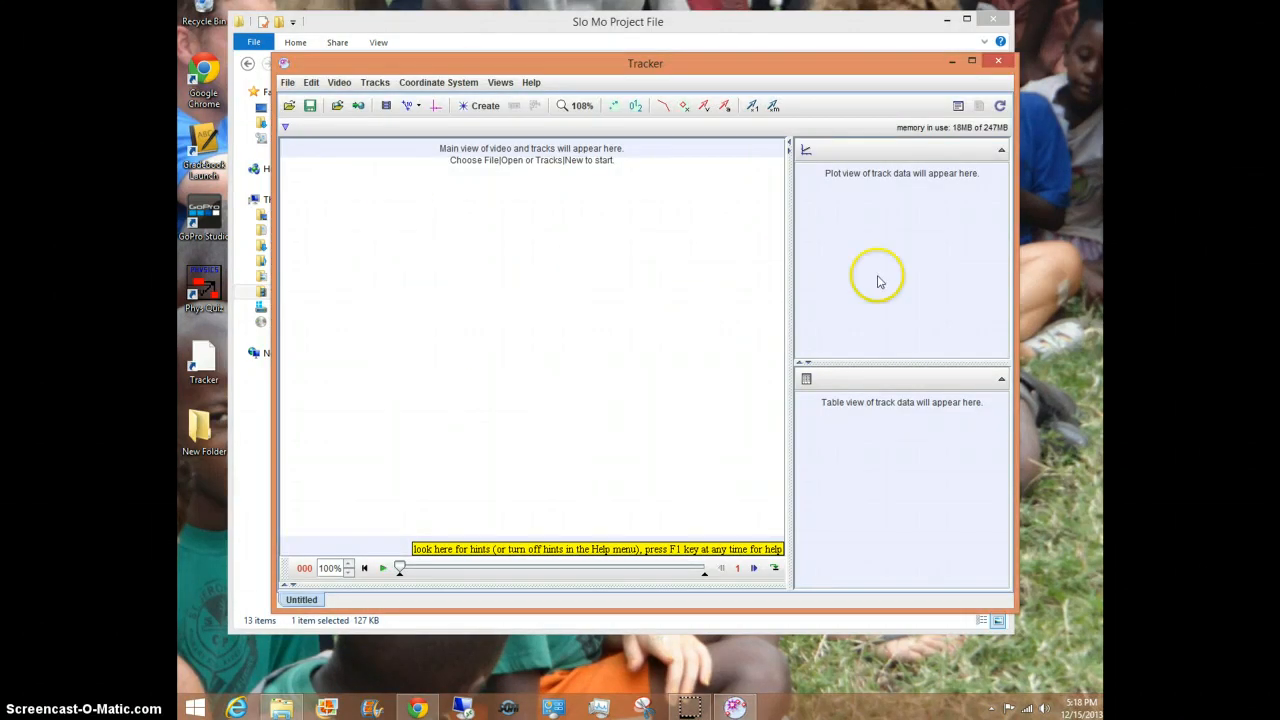
Step: Enlarge the Tracker window so it fills most of the screen
{"action": "left_click", "coordinate": [971, 61]}
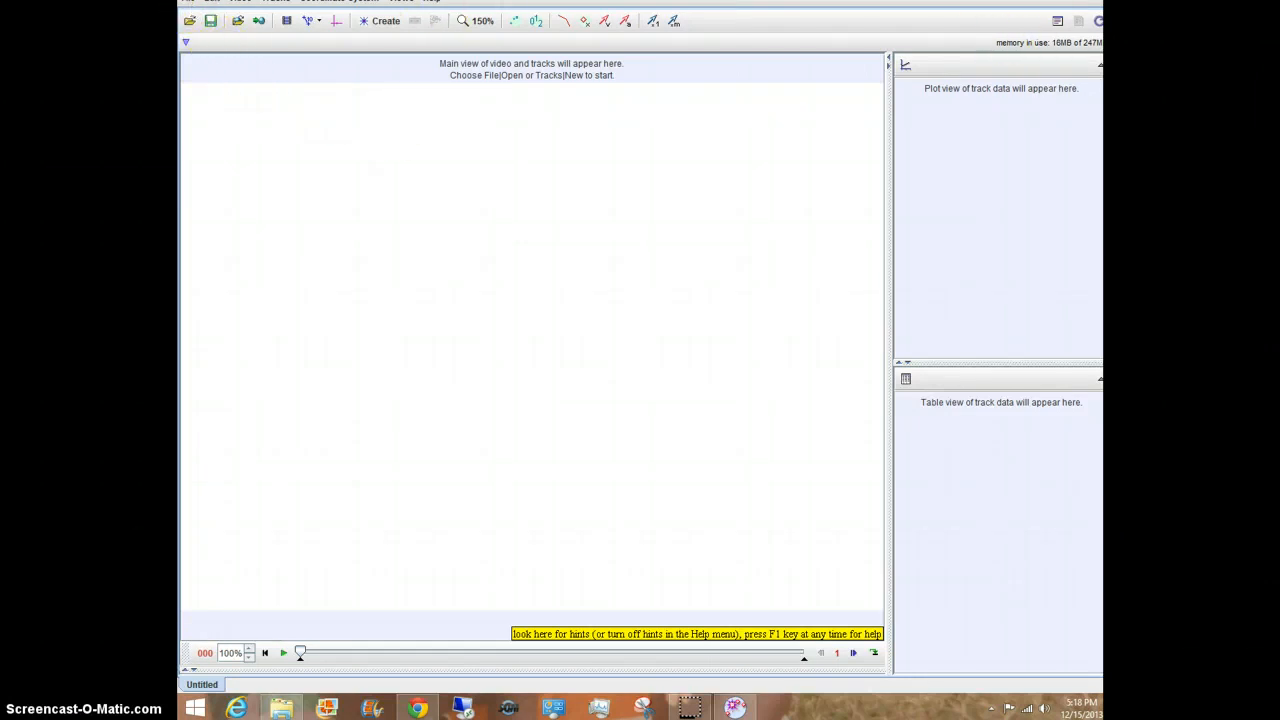
{"action": "left_click", "coordinate": [1078, 1]}
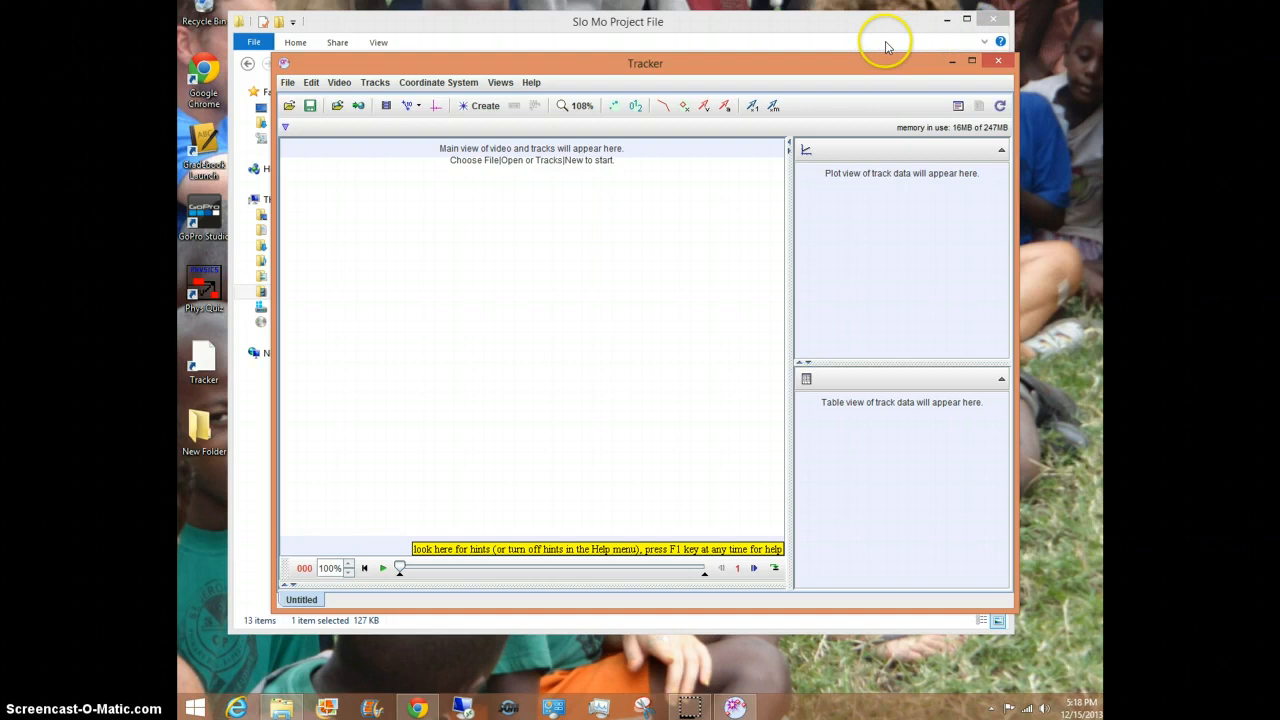
{"action": "left_click_drag", "start_coordinate": [867, 66], "coordinate": [789, 27]}
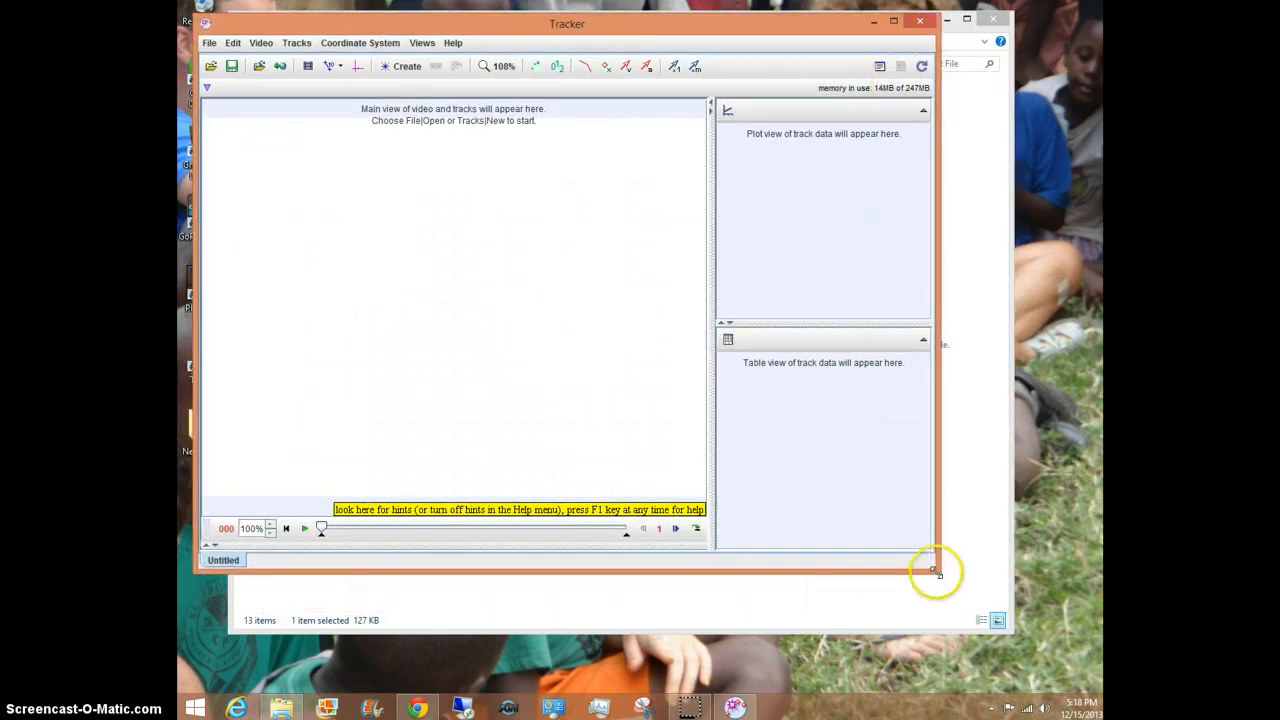
{"action": "left_click_drag", "start_coordinate": [936, 572], "coordinate": [1100, 698]}
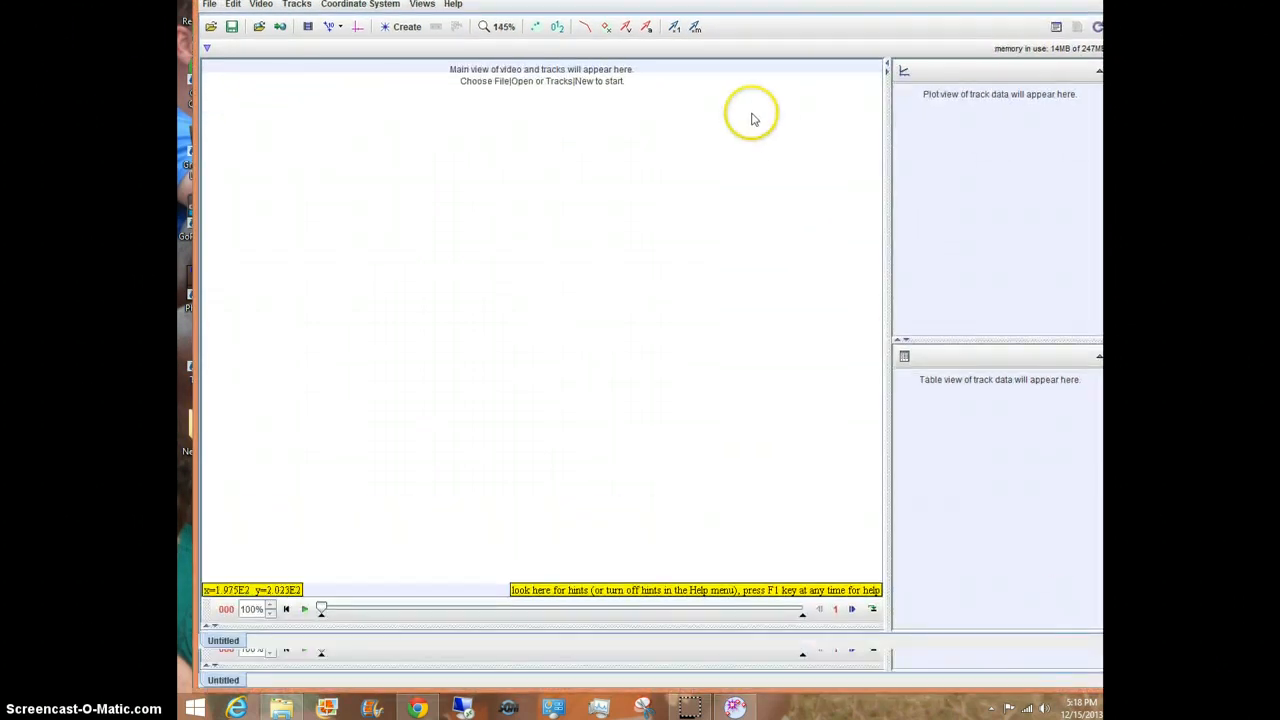
Step: Import the video Best Jump.mp4 from the Slo Mo Project File folder
{"action": "left_click", "coordinate": [210, 5]}
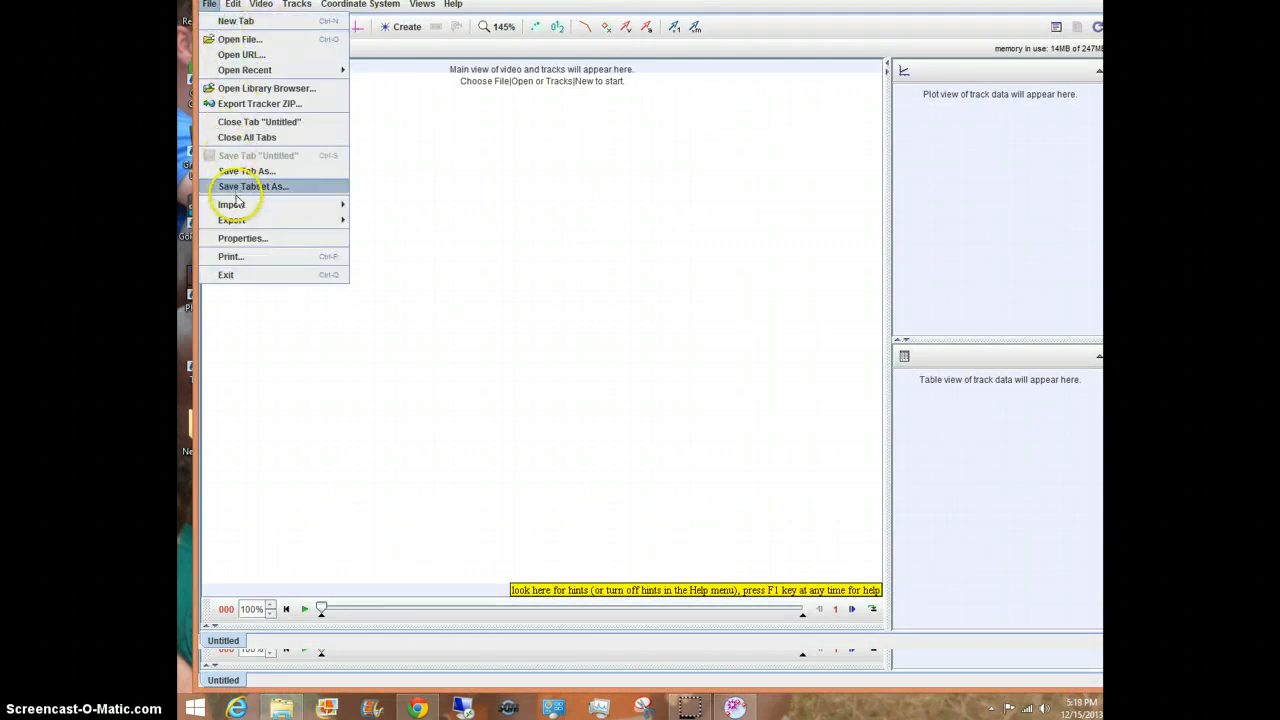
{"action": "mouse_move", "coordinate": [240, 204]}
{"action": "left_click", "coordinate": [366, 205]}
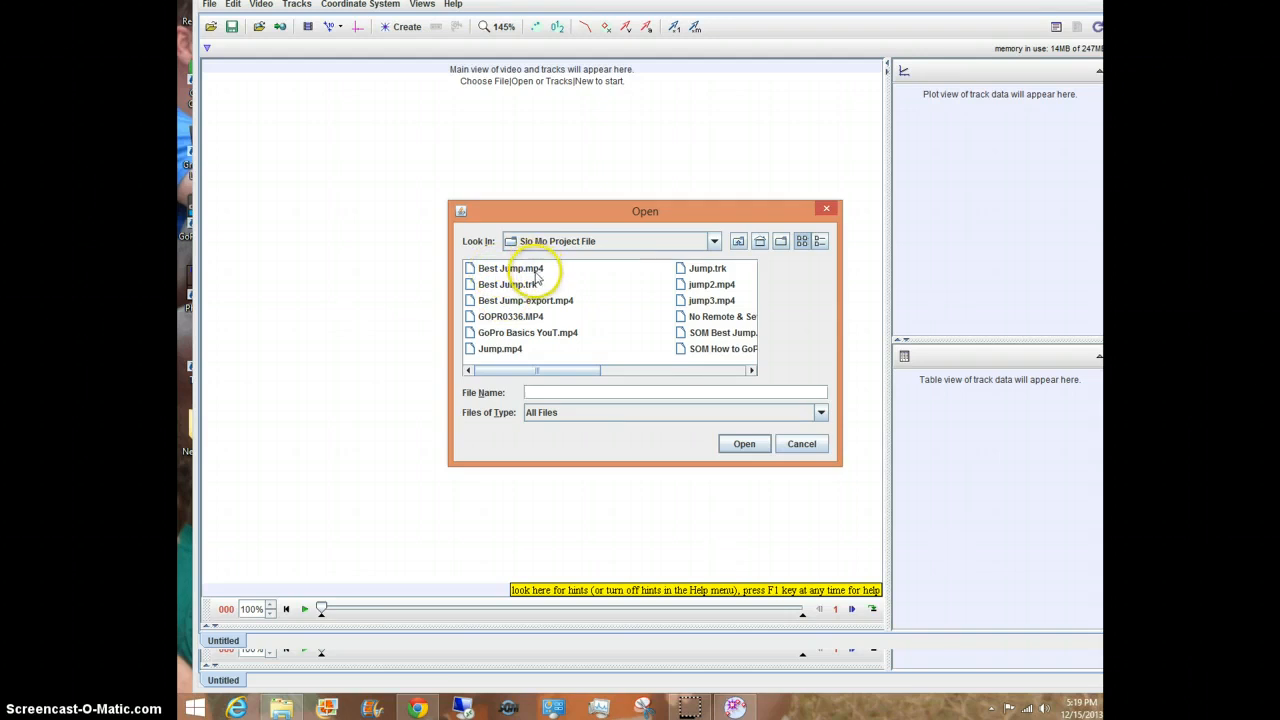
{"action": "double_click", "coordinate": [520, 269]}
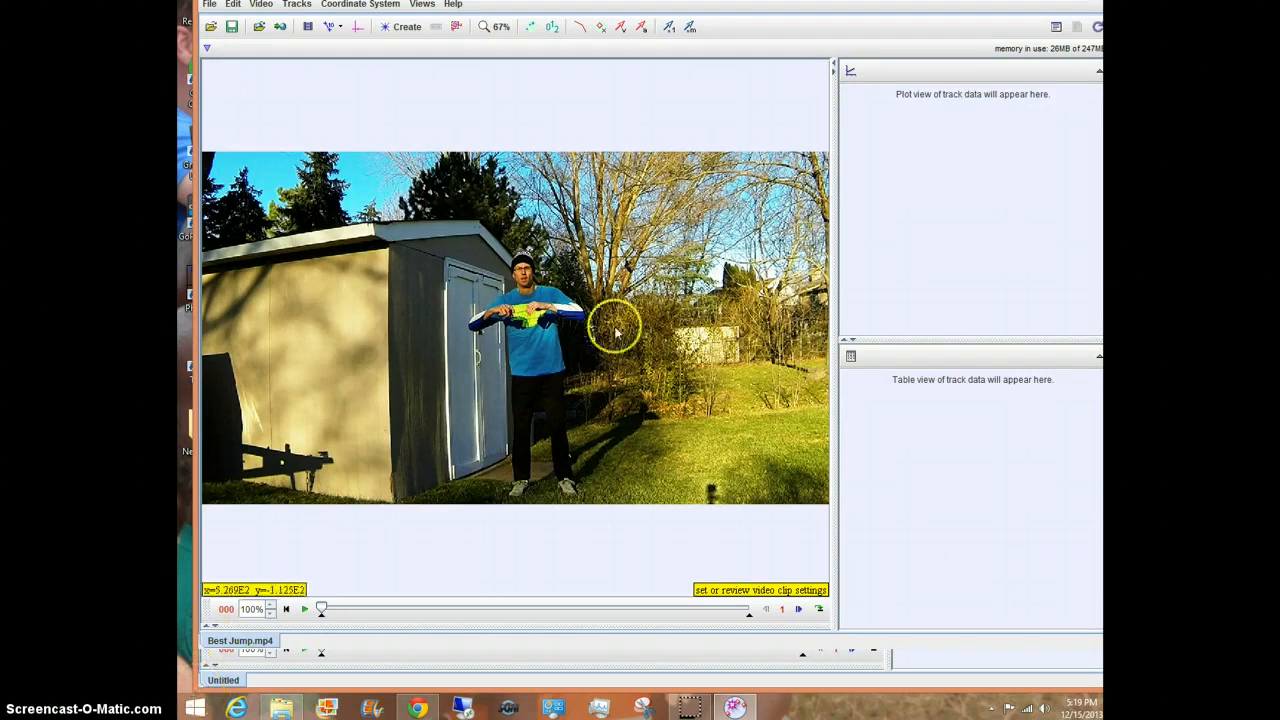
Step: Play through the video, pause it, and return to the first frame
{"action": "left_click", "coordinate": [305, 609]}
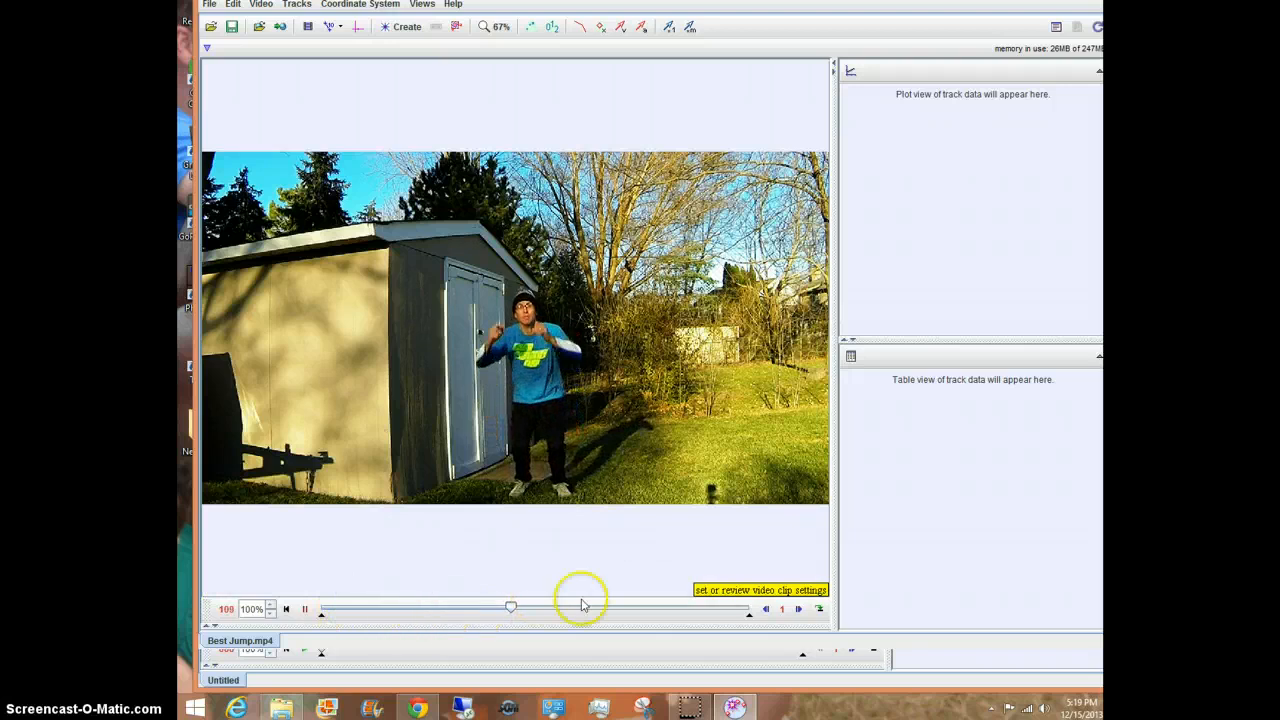
{"action": "left_click", "coordinate": [305, 608]}
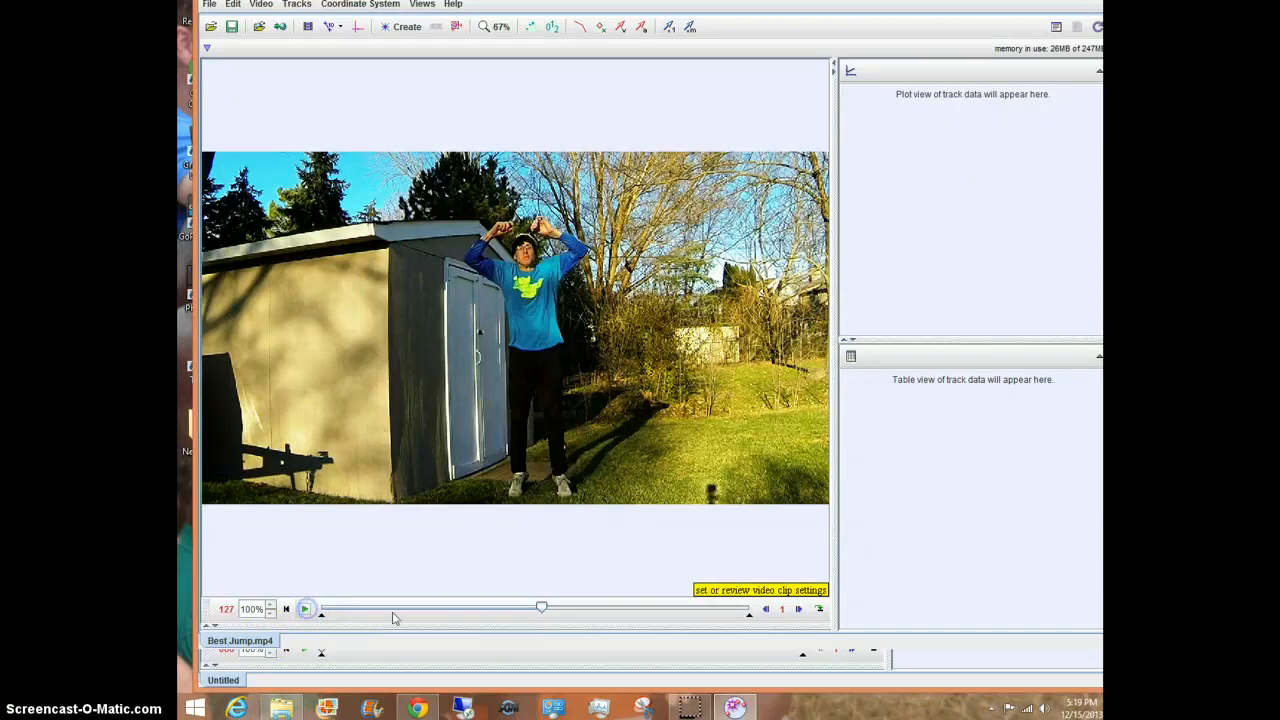
{"action": "left_click_drag", "start_coordinate": [541, 609], "coordinate": [323, 612]}
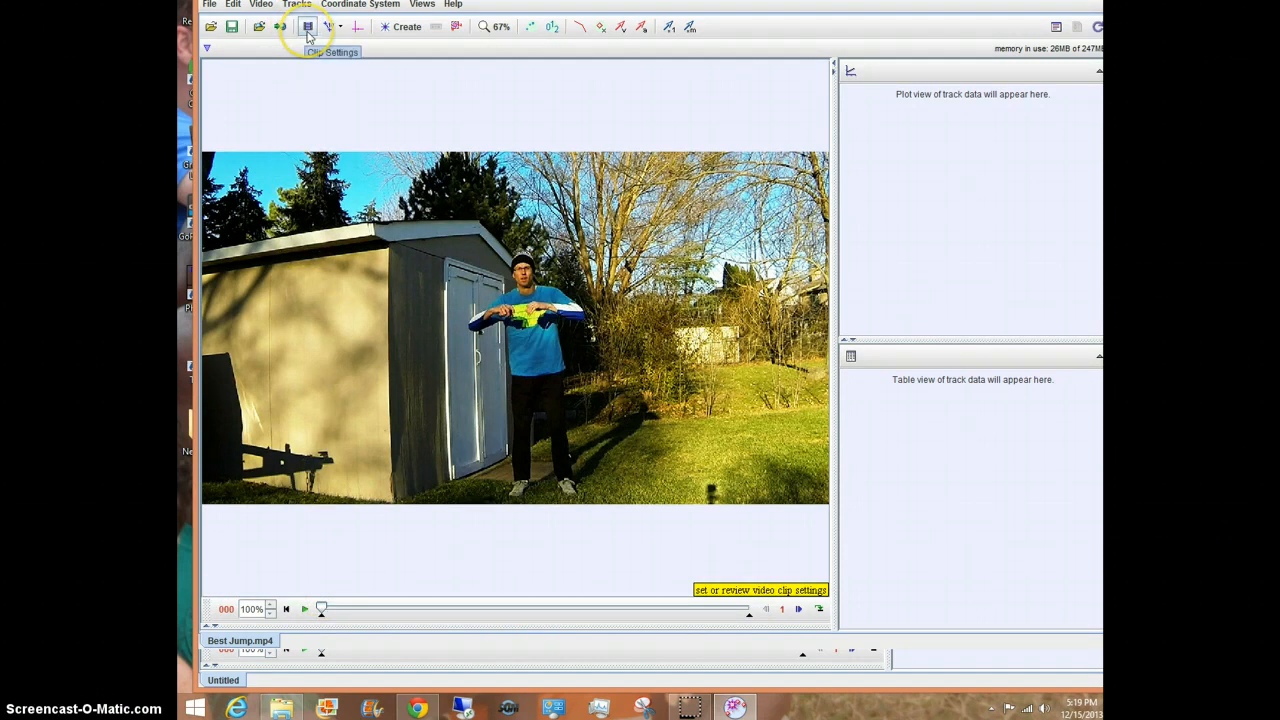
Step: Set the clip's frame rate to 120 frames per second in the clip settings
{"action": "left_click", "coordinate": [308, 30]}
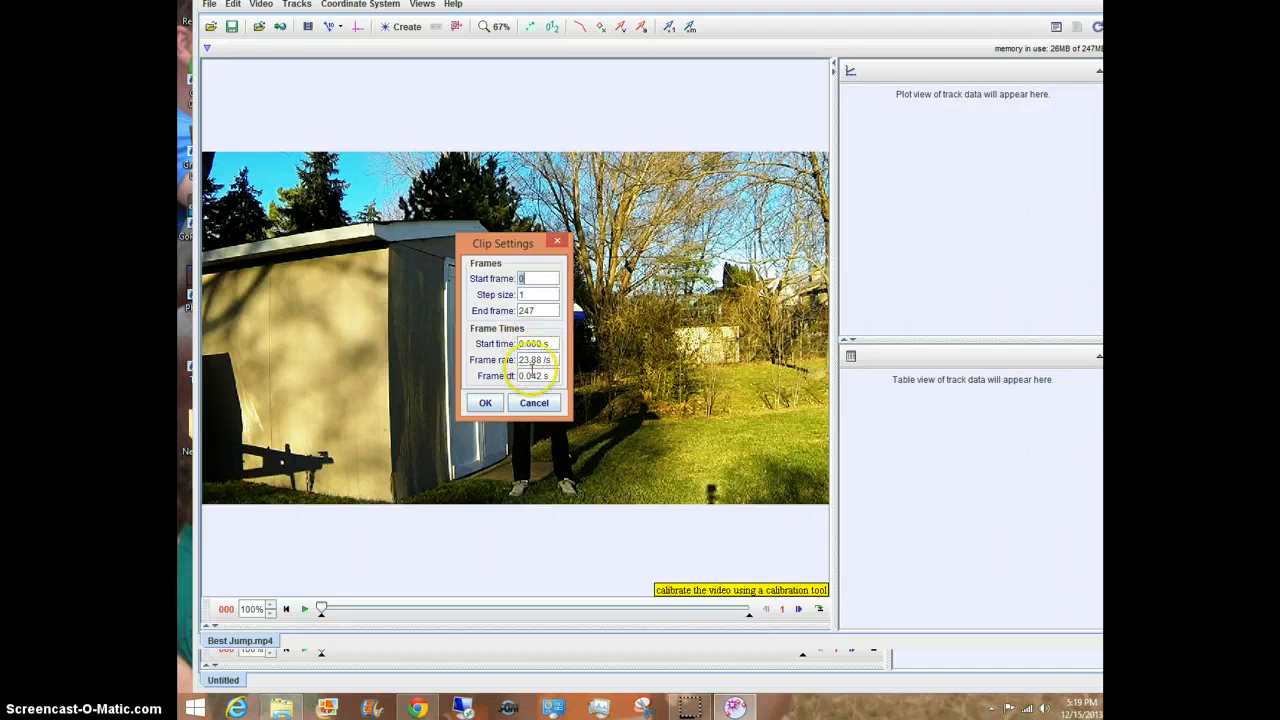
{"action": "left_click_drag", "start_coordinate": [542, 360], "coordinate": [506, 359]}
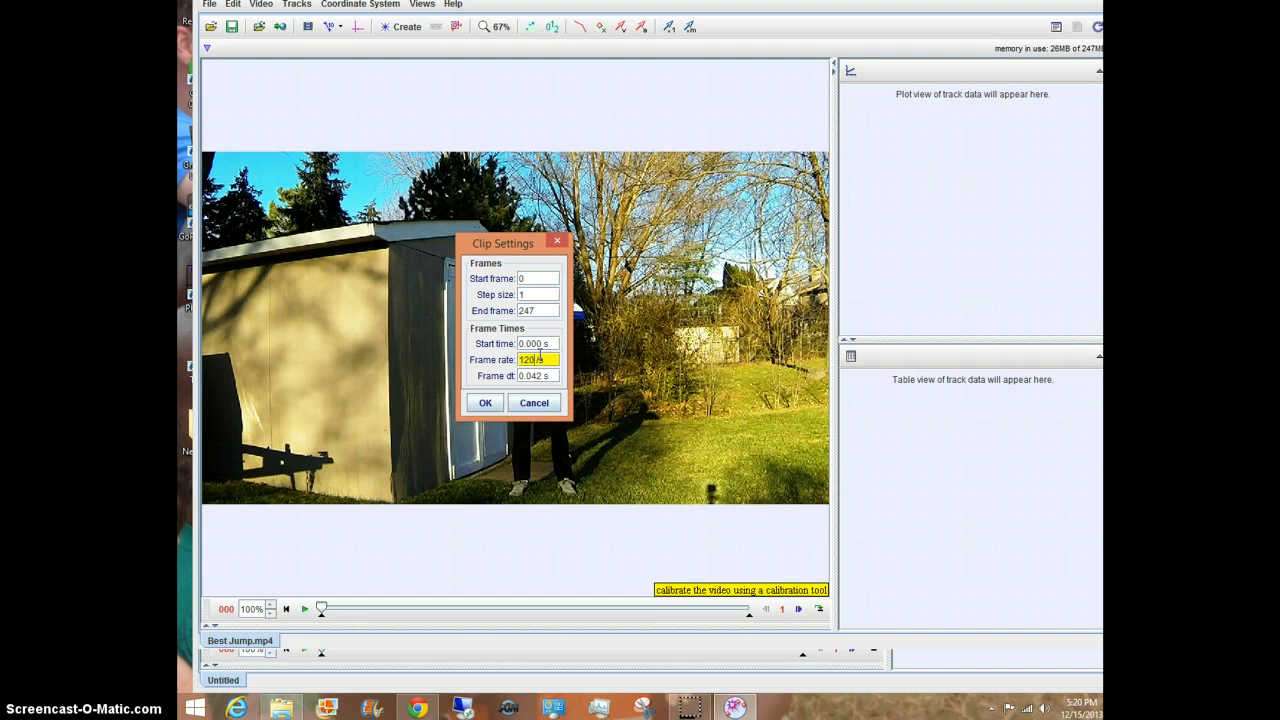
{"action": "type", "text": "120"}
{"action": "key", "text": "Return"}
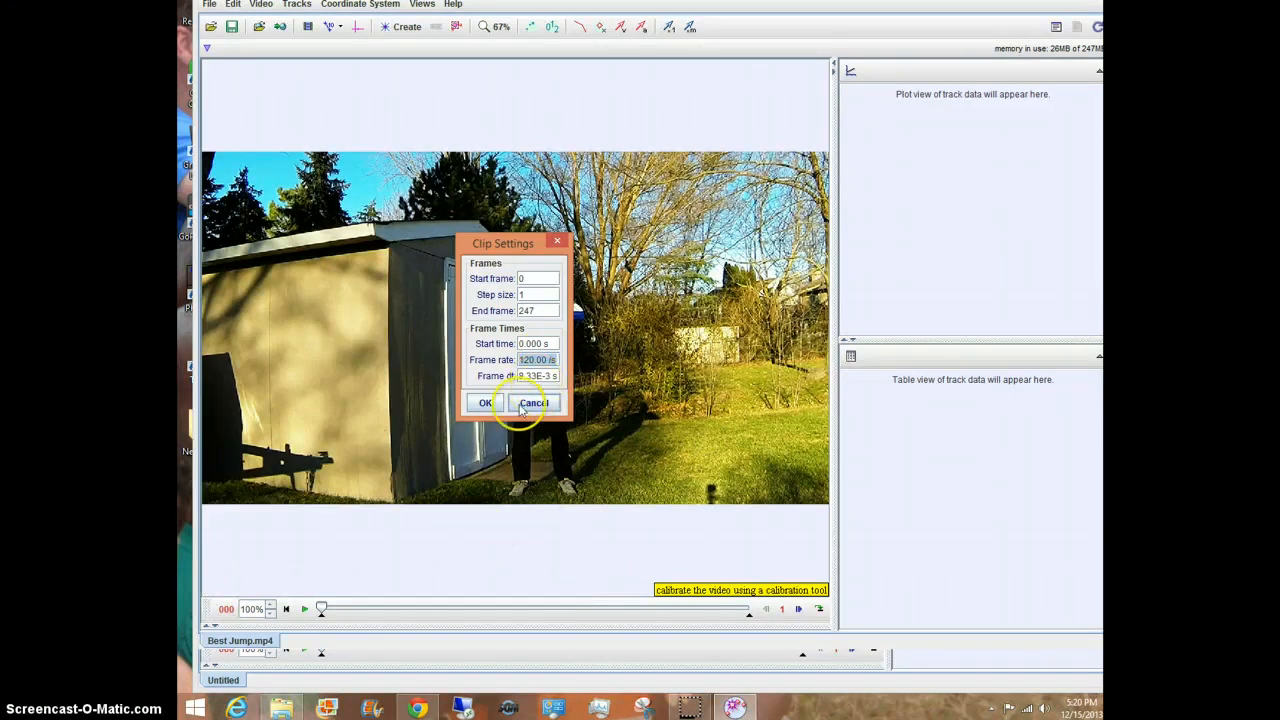
{"action": "left_click", "coordinate": [485, 402]}
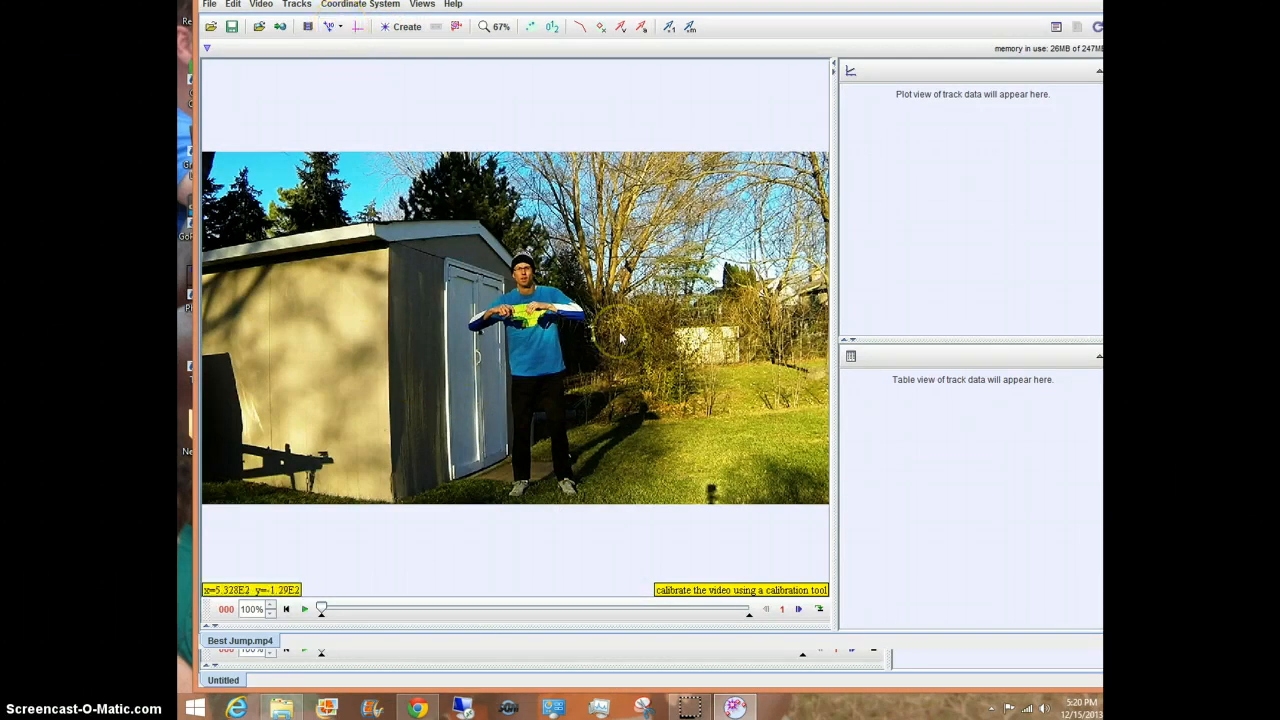
Step: Add a calibration stick and stretch it vertically from the jumper's feet to the top of his head
{"action": "left_click", "coordinate": [342, 30]}
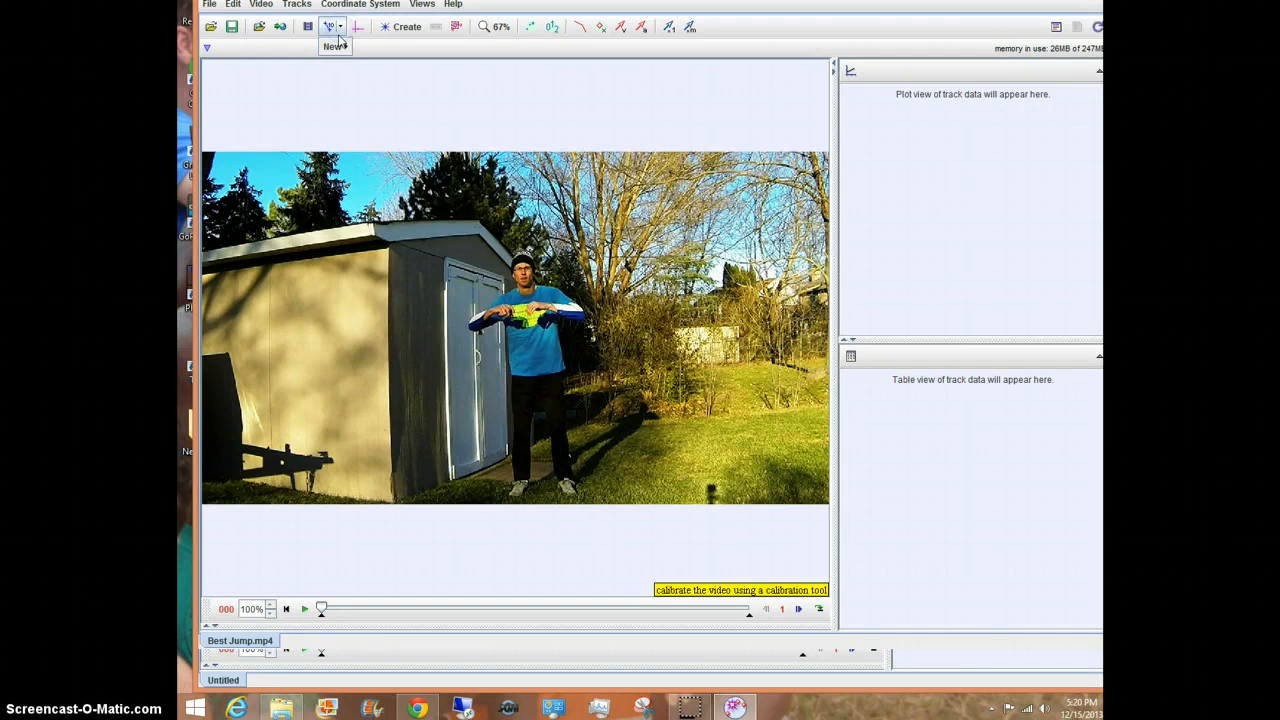
{"action": "left_click", "coordinate": [338, 30]}
{"action": "mouse_move", "coordinate": [335, 46]}
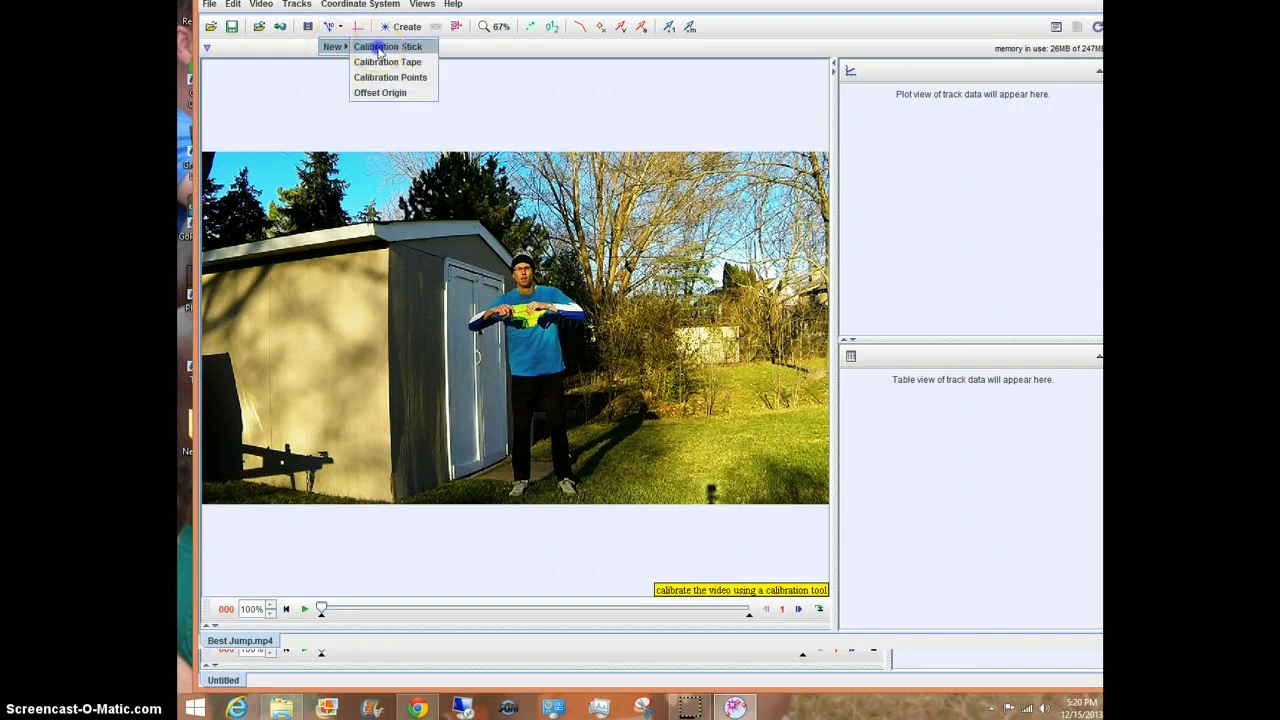
{"action": "left_click", "coordinate": [380, 47]}
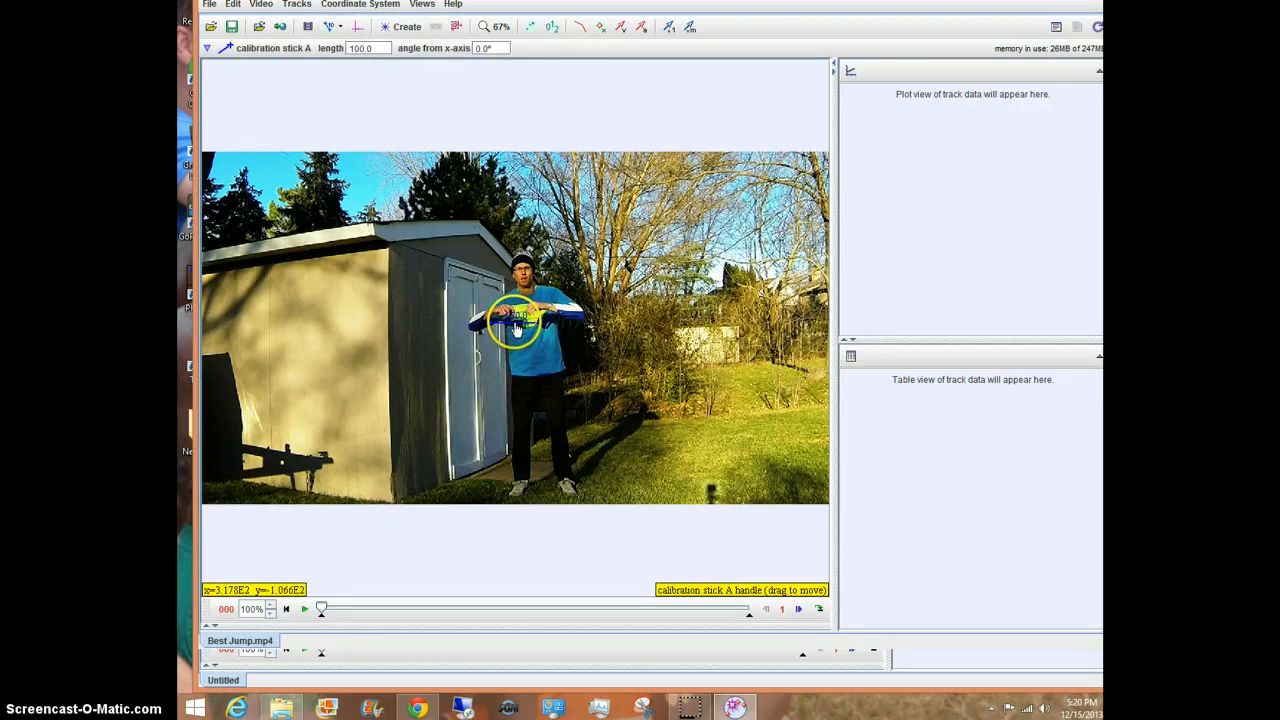
{"action": "left_click_drag", "start_coordinate": [517, 328], "coordinate": [336, 379]}
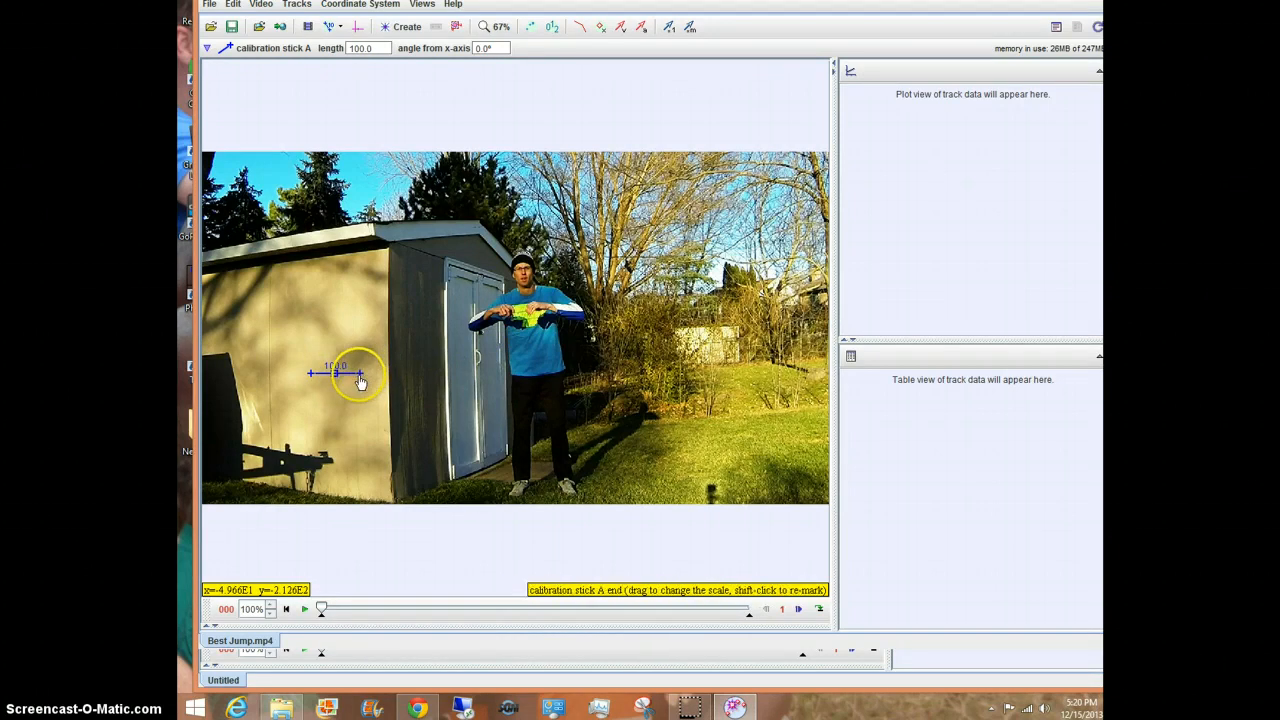
{"action": "left_click", "coordinate": [335, 373]}
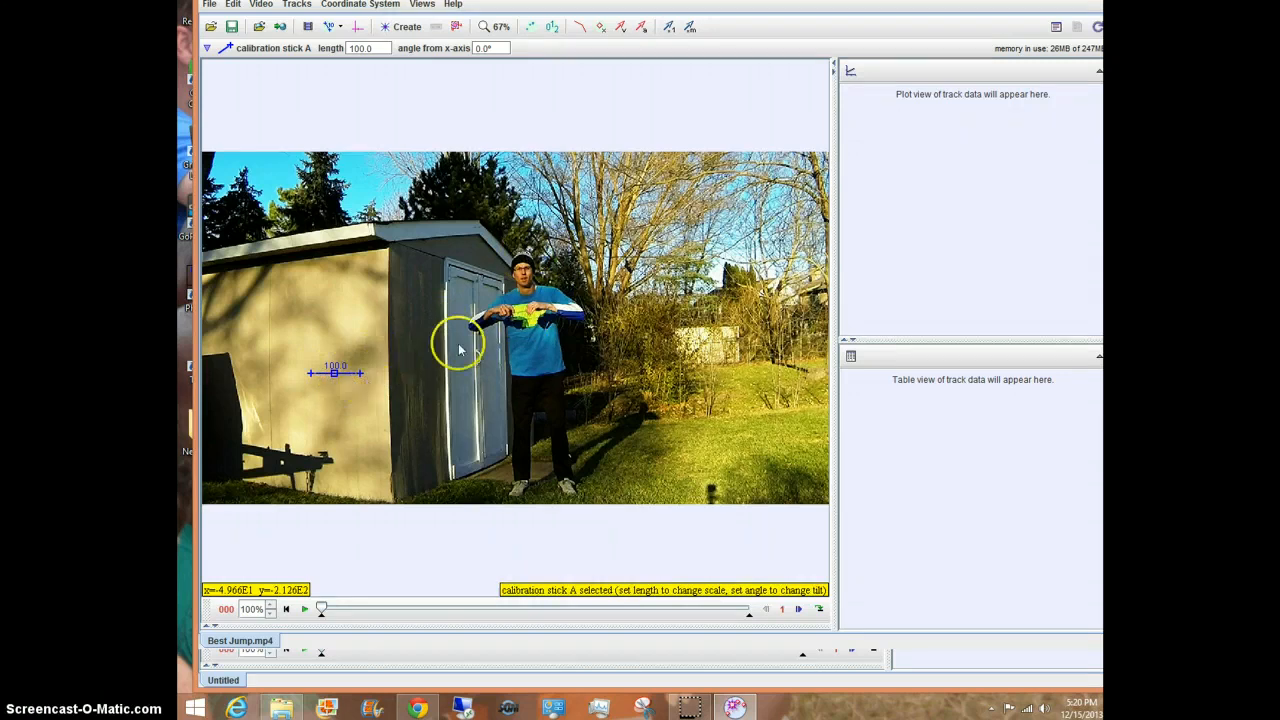
{"action": "left_click_drag", "start_coordinate": [362, 373], "coordinate": [521, 478]}
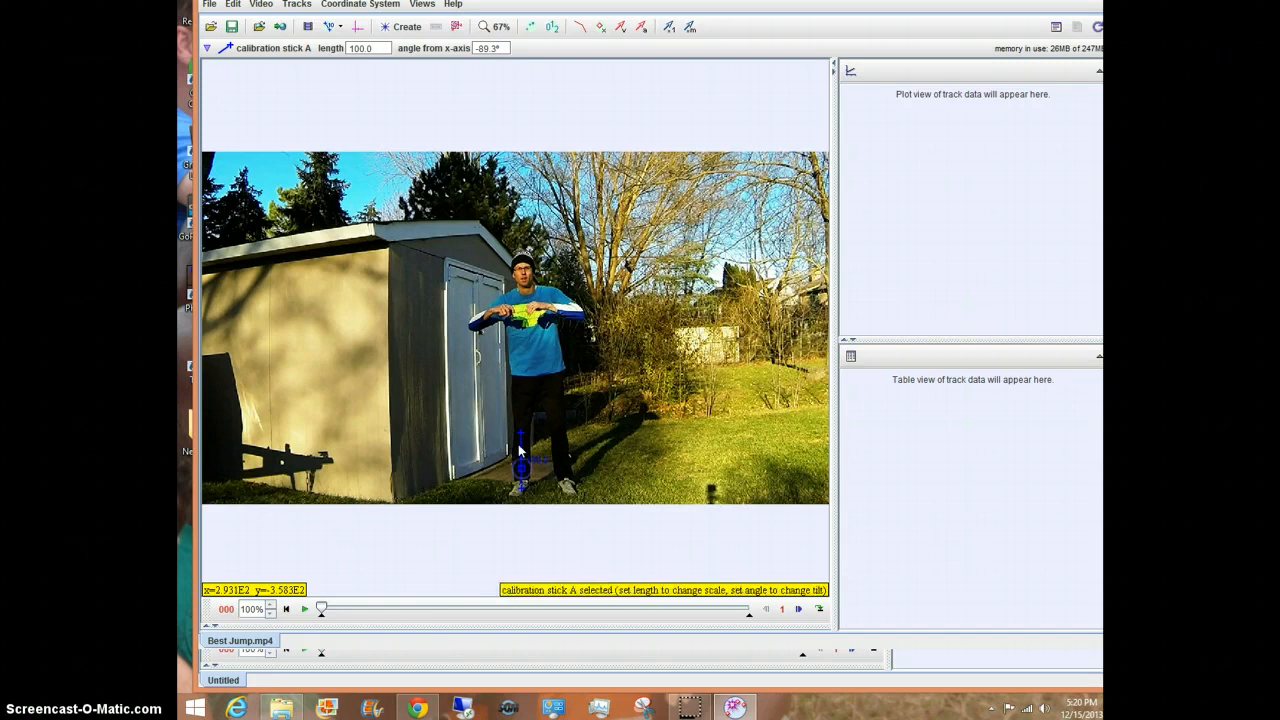
{"action": "left_click_drag", "start_coordinate": [520, 432], "coordinate": [518, 260]}
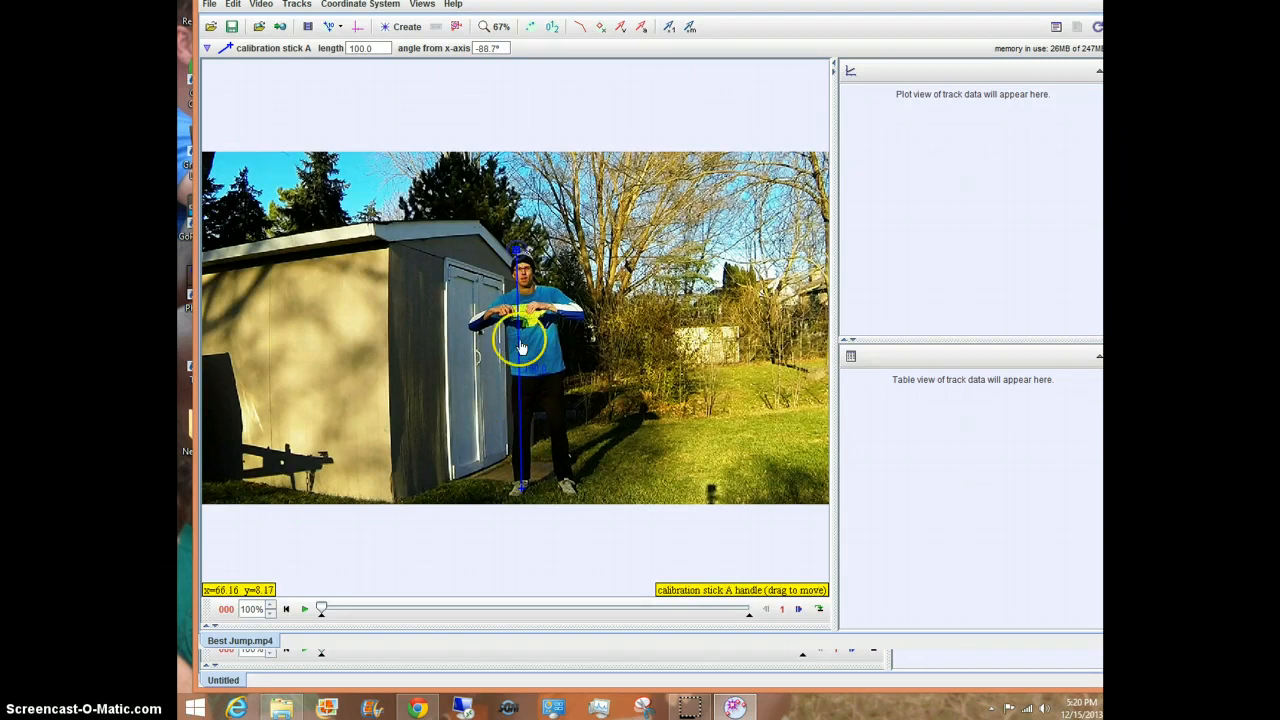
Step: Set the calibration stick's length to 1.820 and move the stick onto the shed wall
{"action": "left_click", "coordinate": [535, 370]}
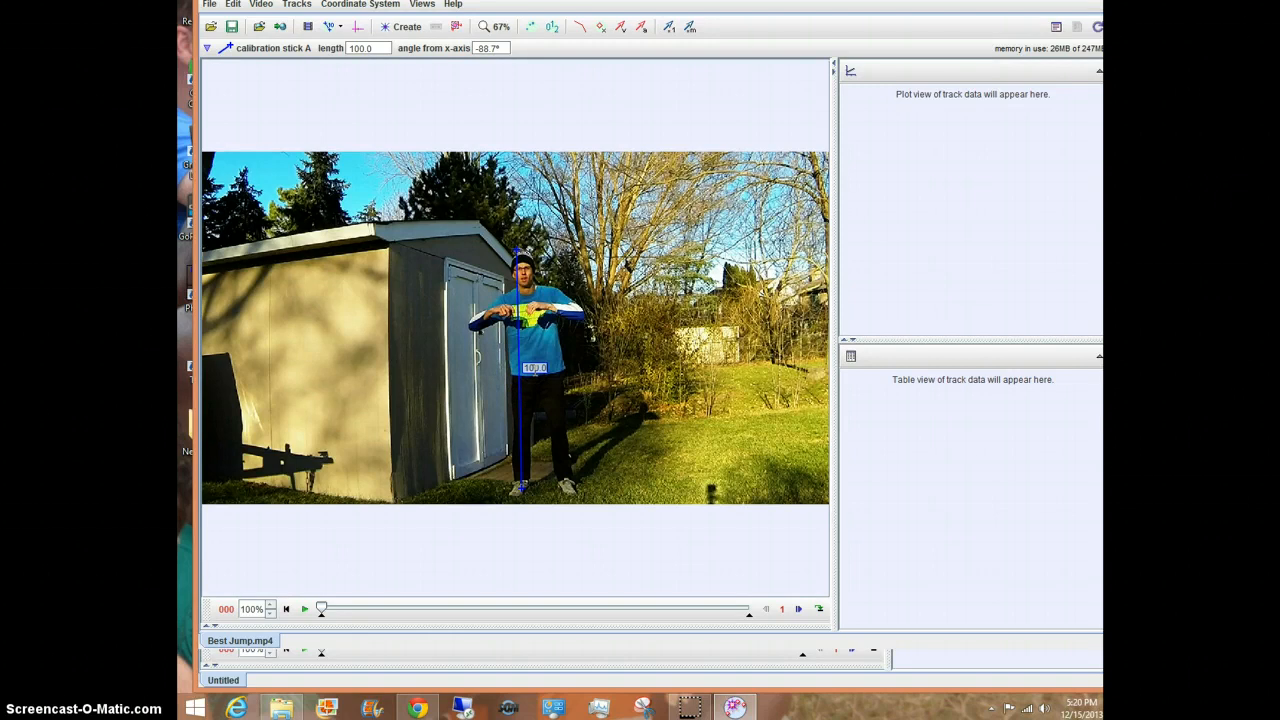
{"action": "type", "text": "1"}
{"action": "key", "text": "Return"}
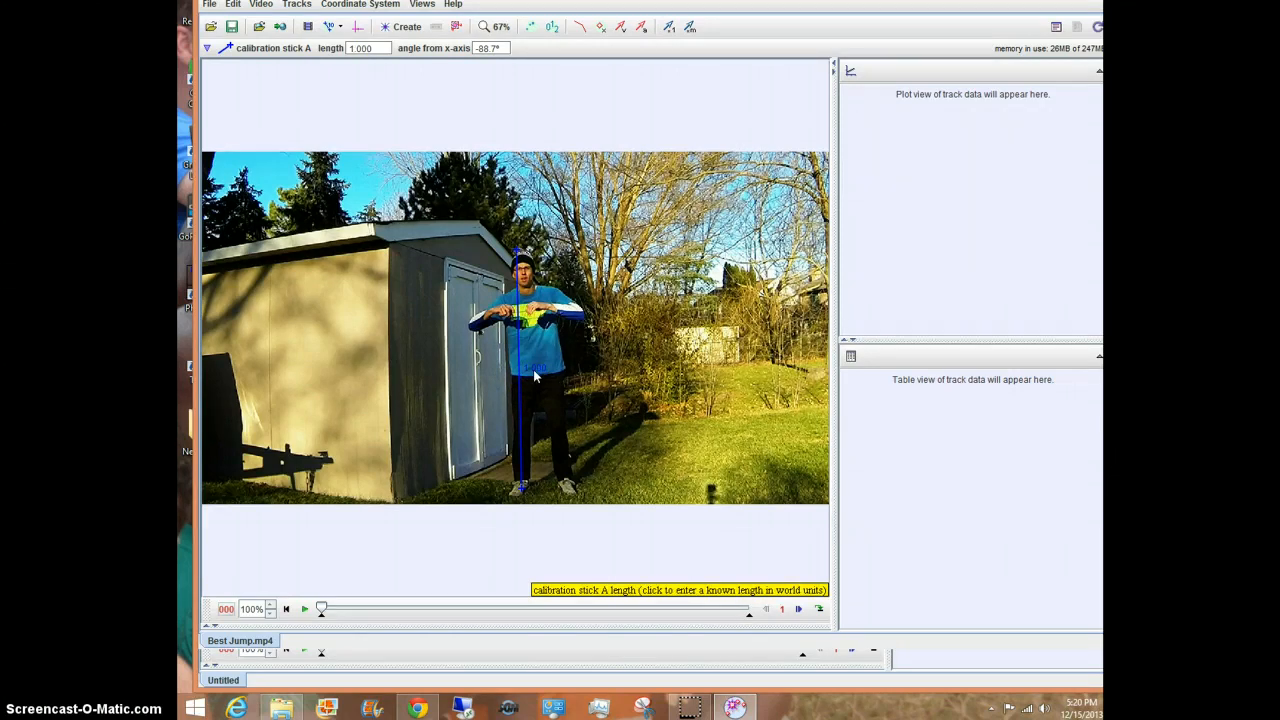
{"action": "left_click", "coordinate": [535, 375]}
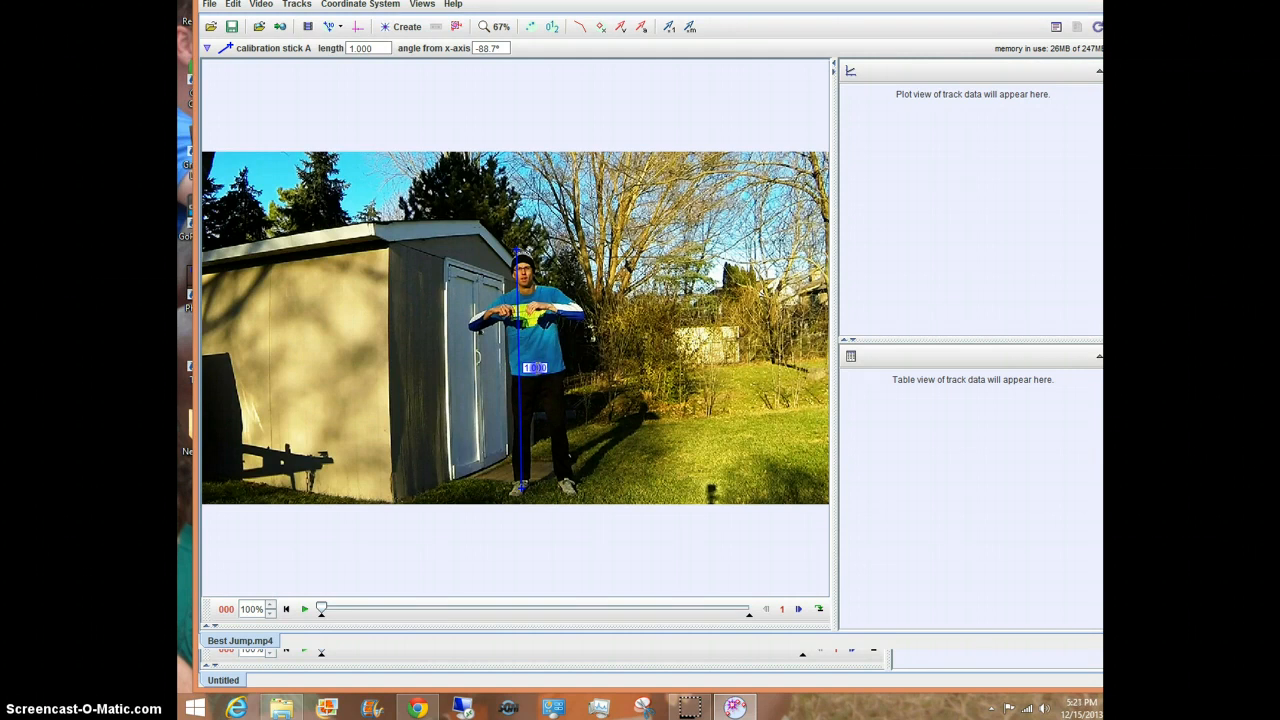
{"action": "left_click_drag", "start_coordinate": [537, 368], "coordinate": [547, 368]}
{"action": "type", "text": "2"}
{"action": "key", "text": "Return"}
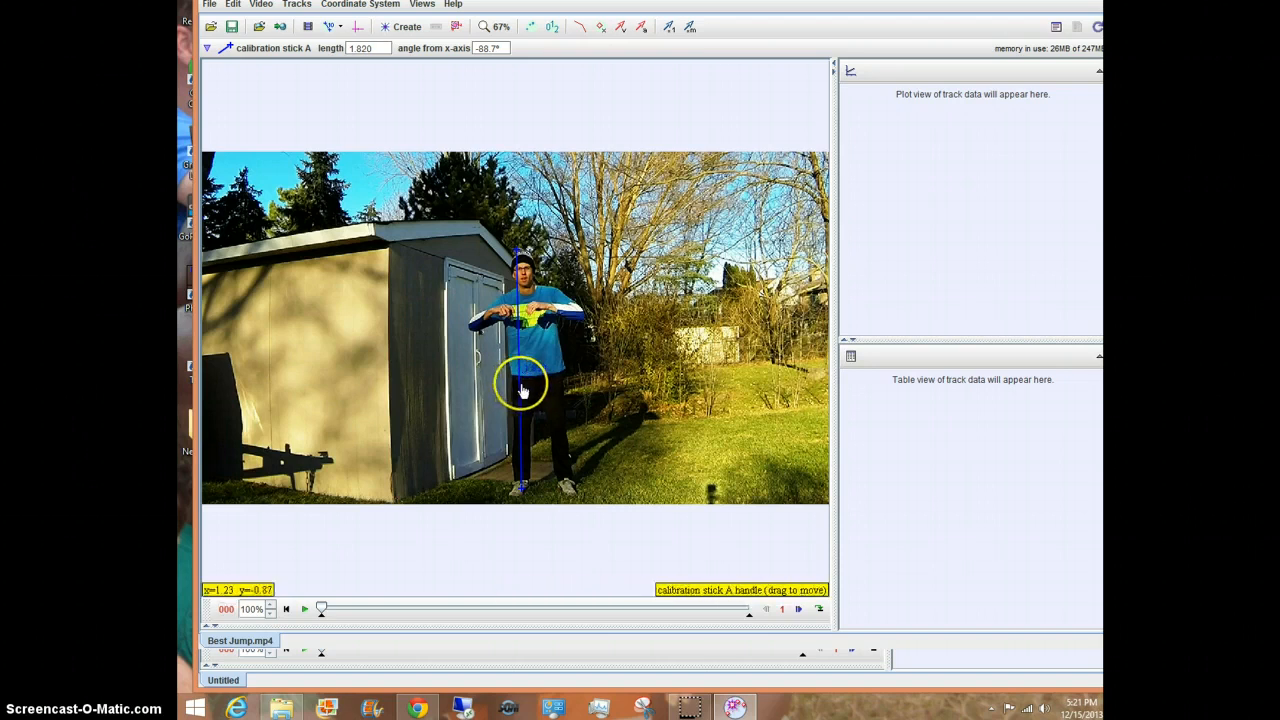
{"action": "left_click_drag", "start_coordinate": [521, 391], "coordinate": [336, 391]}
{"action": "left_click", "coordinate": [485, 388]}
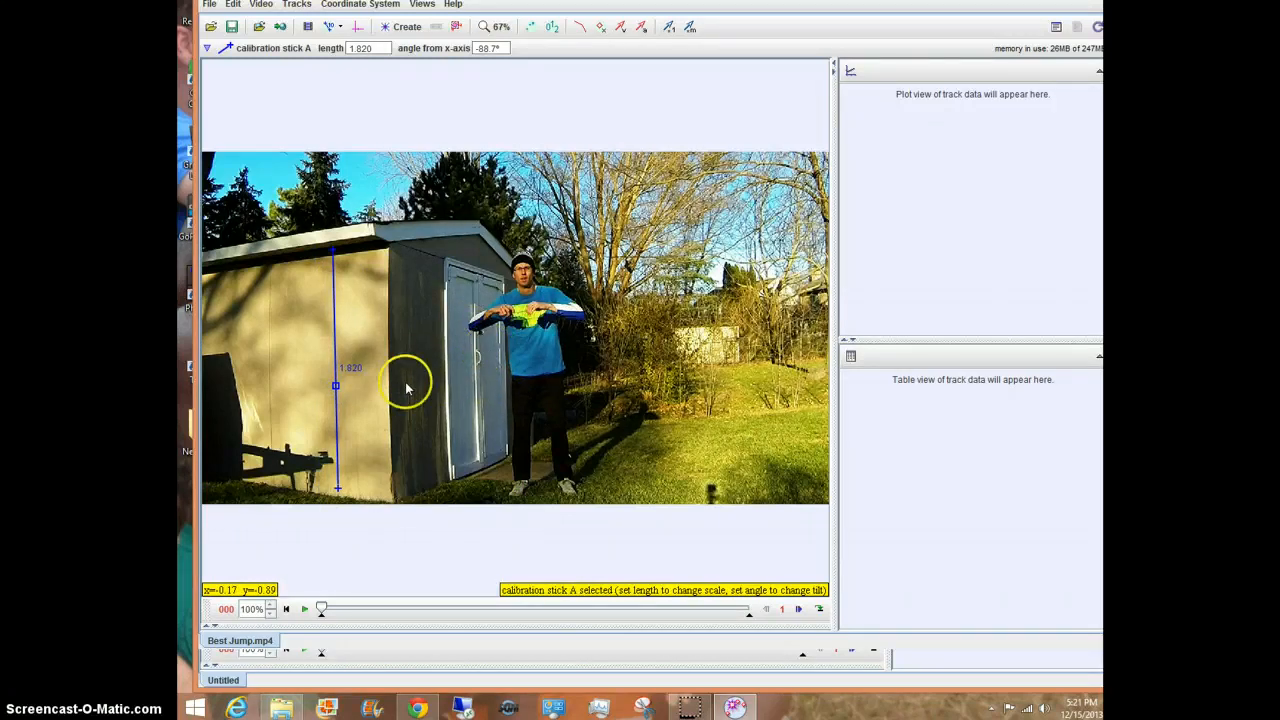
Step: Create a point mass track and rename it shirt
{"action": "left_click", "coordinate": [406, 30]}
{"action": "left_click", "coordinate": [406, 48]}
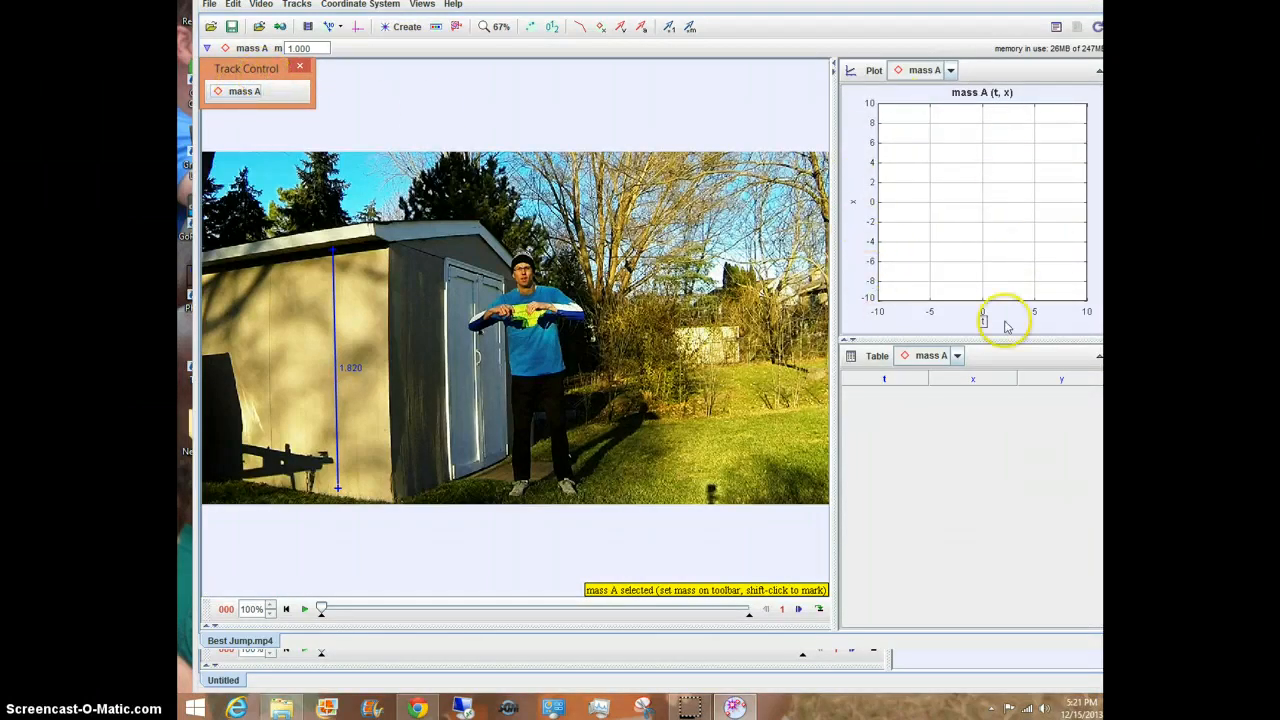
{"action": "left_click", "coordinate": [244, 97]}
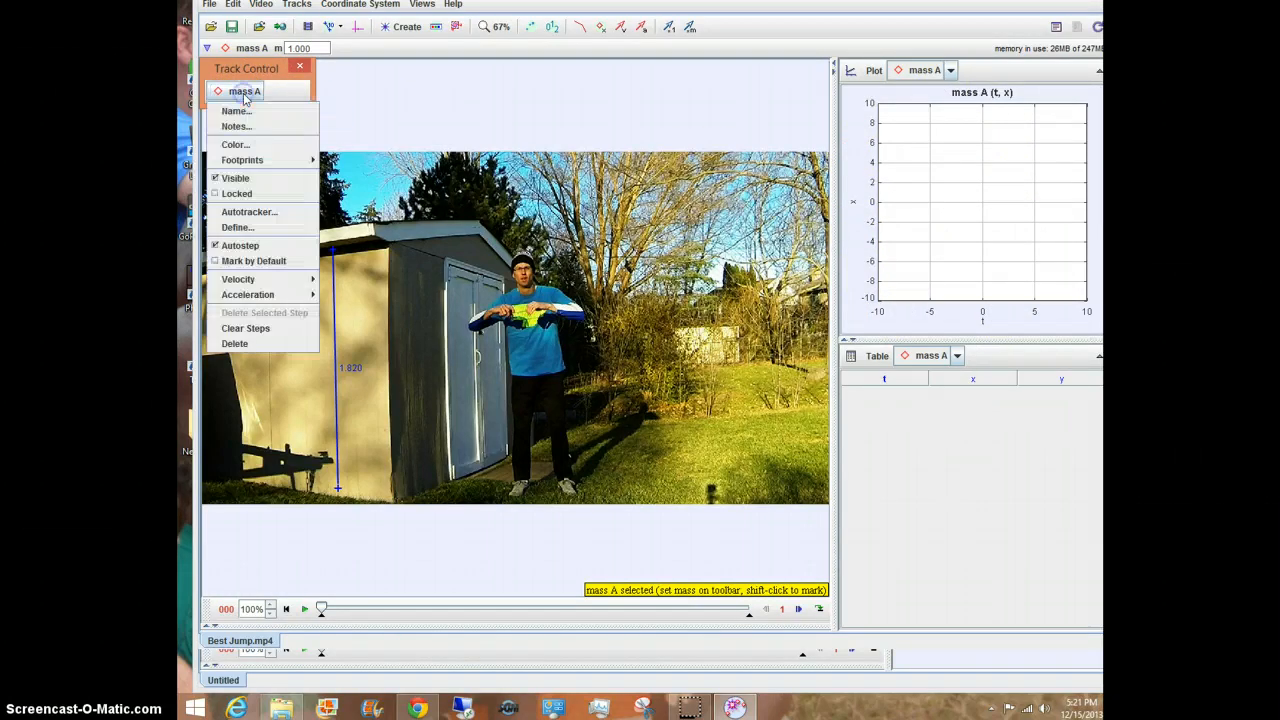
{"action": "left_click", "coordinate": [245, 114]}
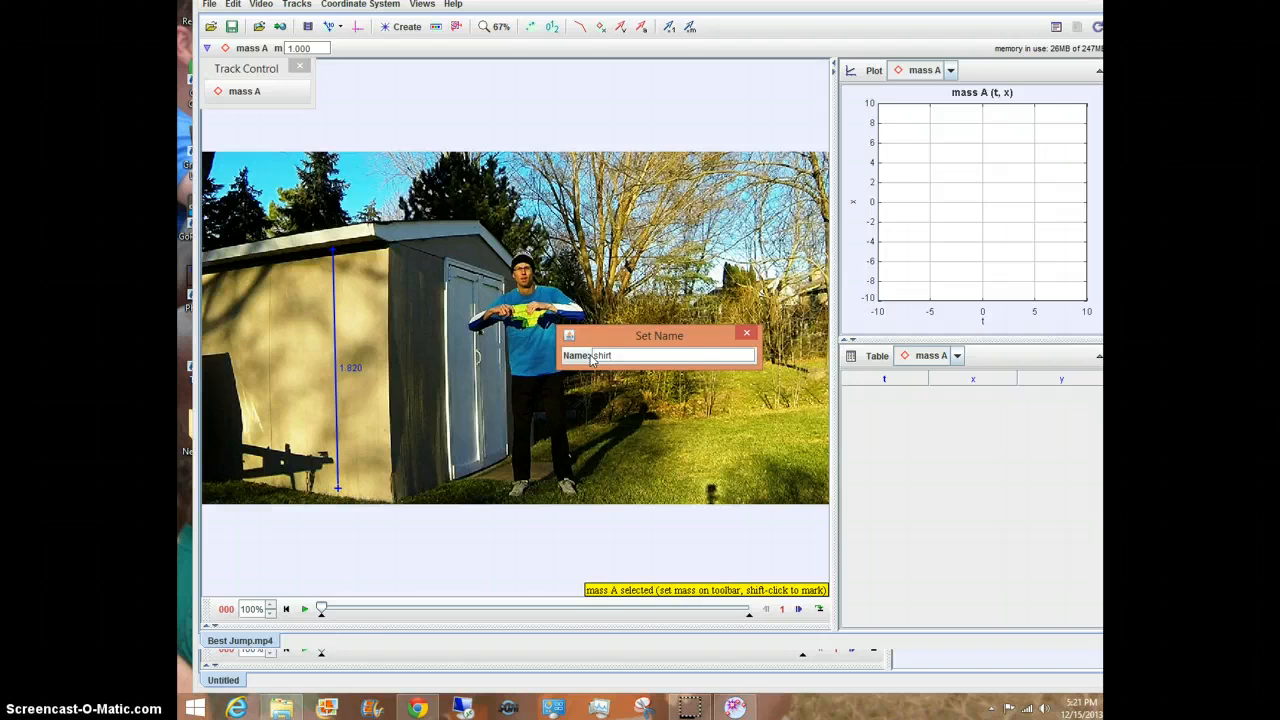
{"action": "key", "text": "Return"}
Step: Play the video forward and pause it at about frame 32
{"action": "left_click", "coordinate": [276, 91]}
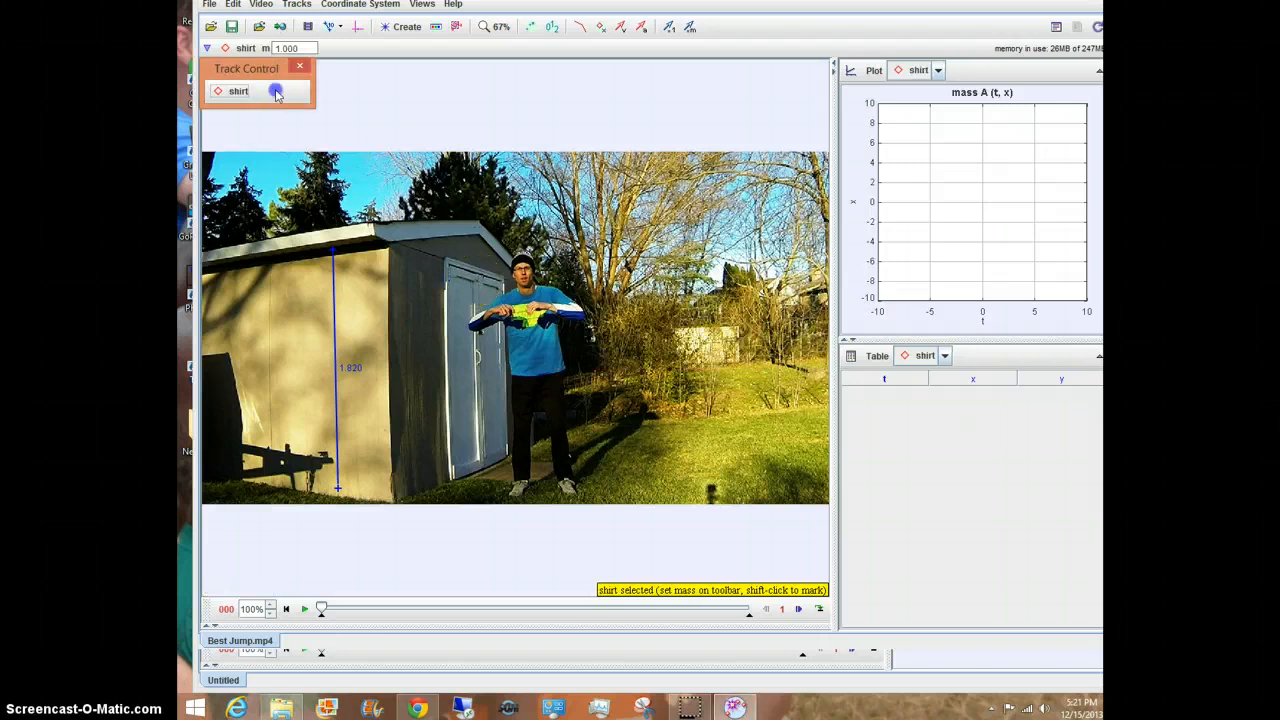
{"action": "left_click", "coordinate": [239, 96]}
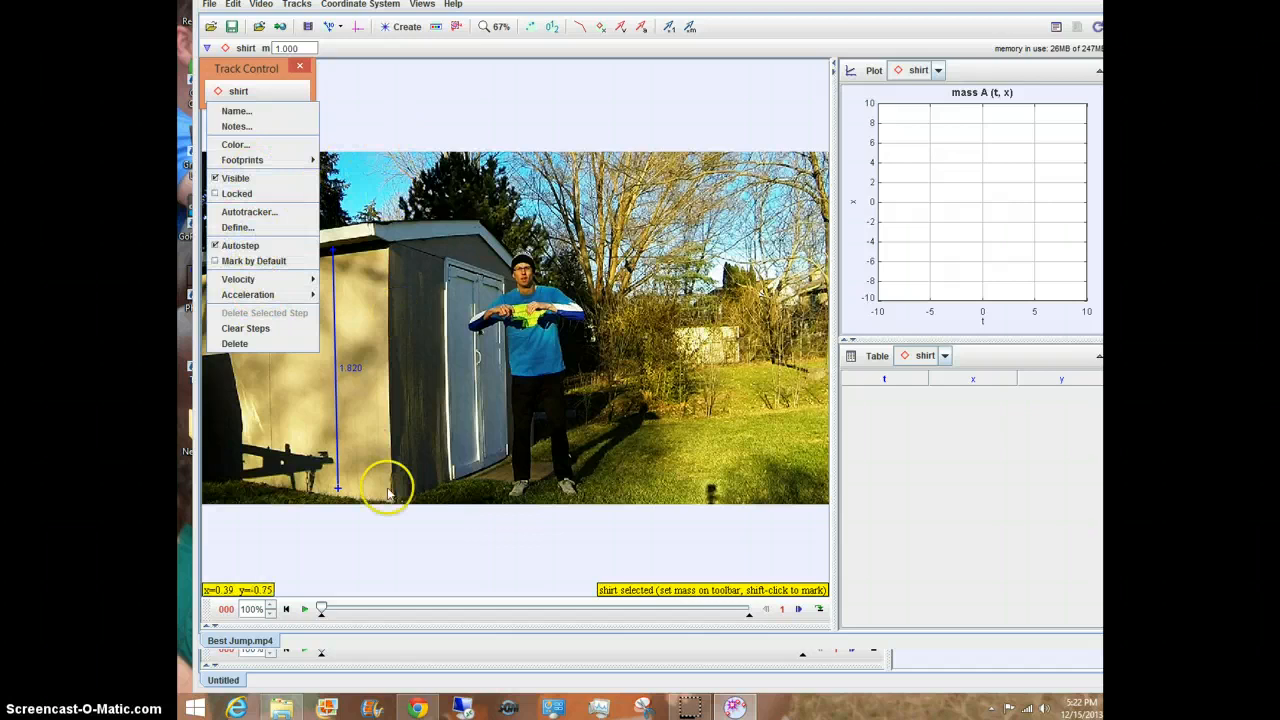
{"action": "left_click", "coordinate": [306, 612]}
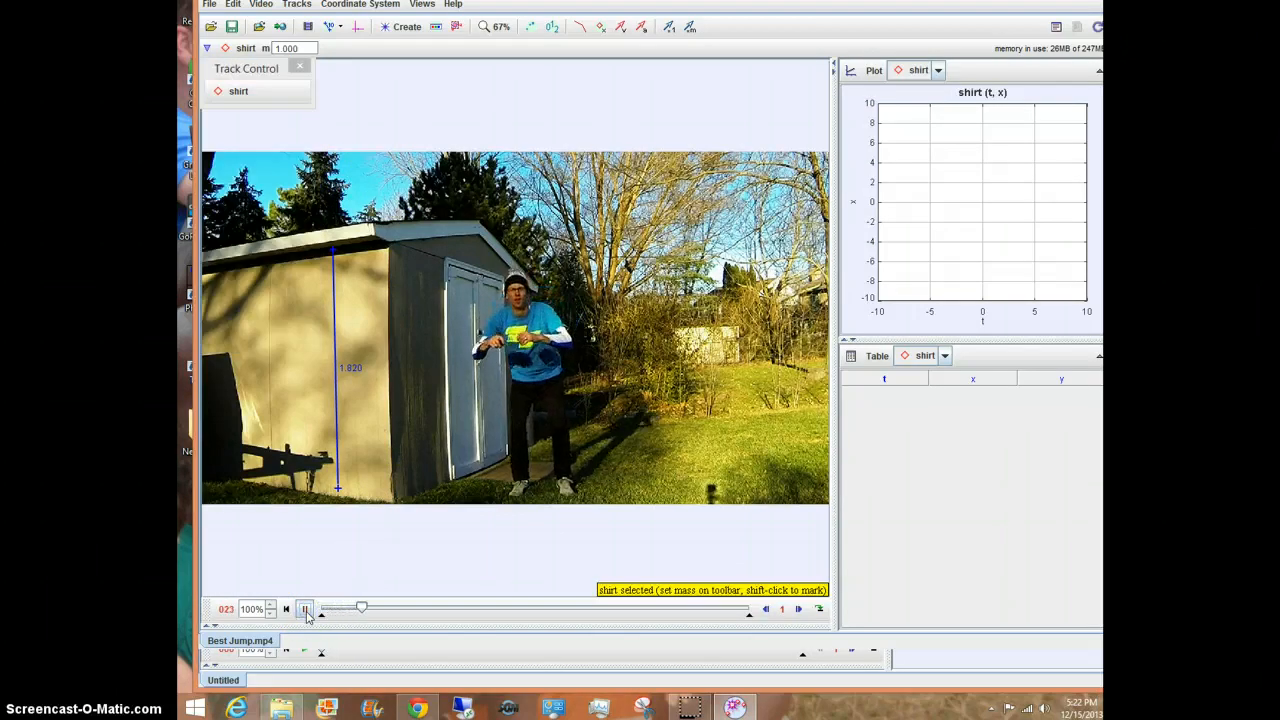
{"action": "left_click", "coordinate": [306, 612]}
{"action": "left_click", "coordinate": [458, 215]}
Step: Set the video view zoom to 100%
{"action": "left_click", "coordinate": [497, 30]}
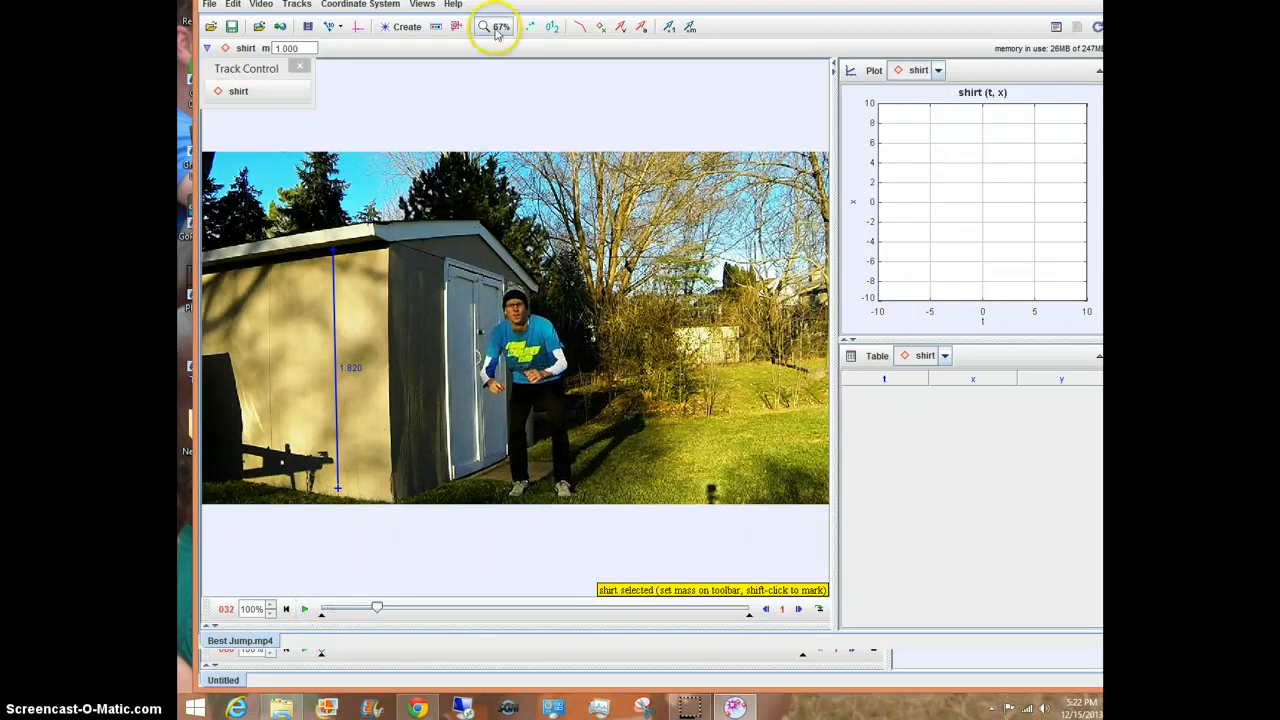
{"action": "left_click", "coordinate": [490, 95]}
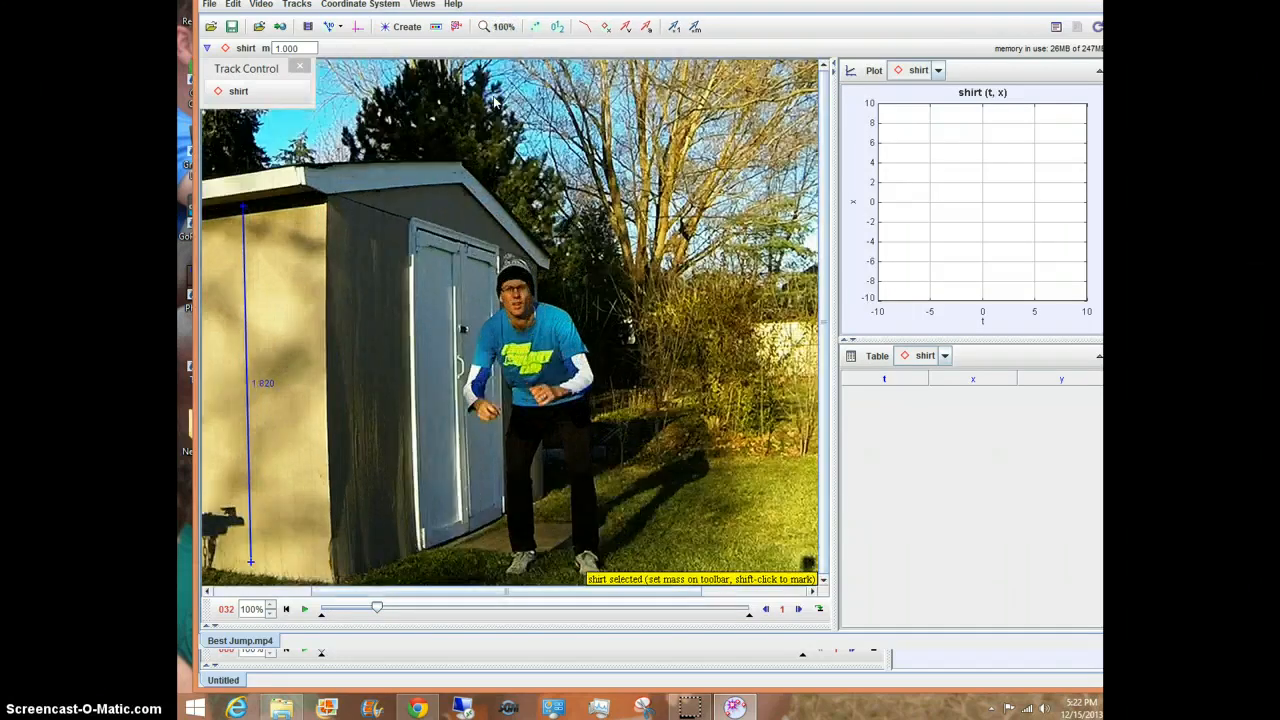
{"action": "left_click", "coordinate": [500, 27]}
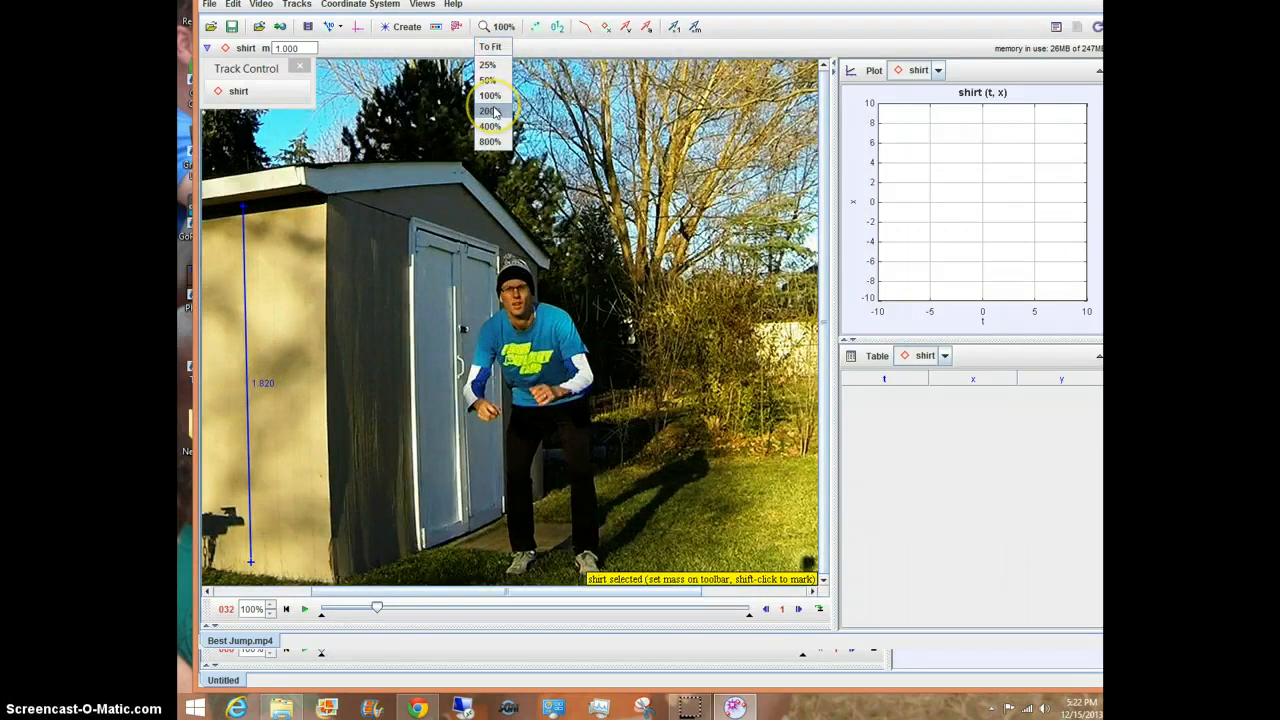
{"action": "left_click", "coordinate": [490, 110]}
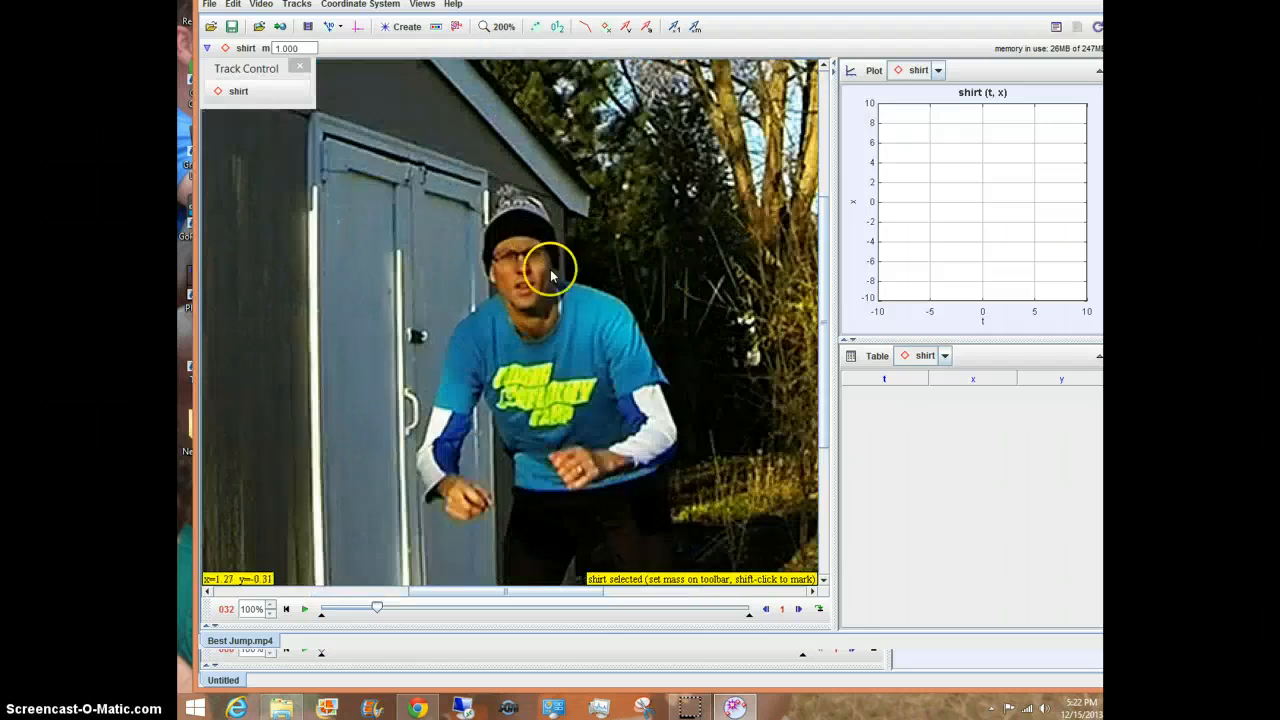
{"action": "left_click", "coordinate": [498, 27]}
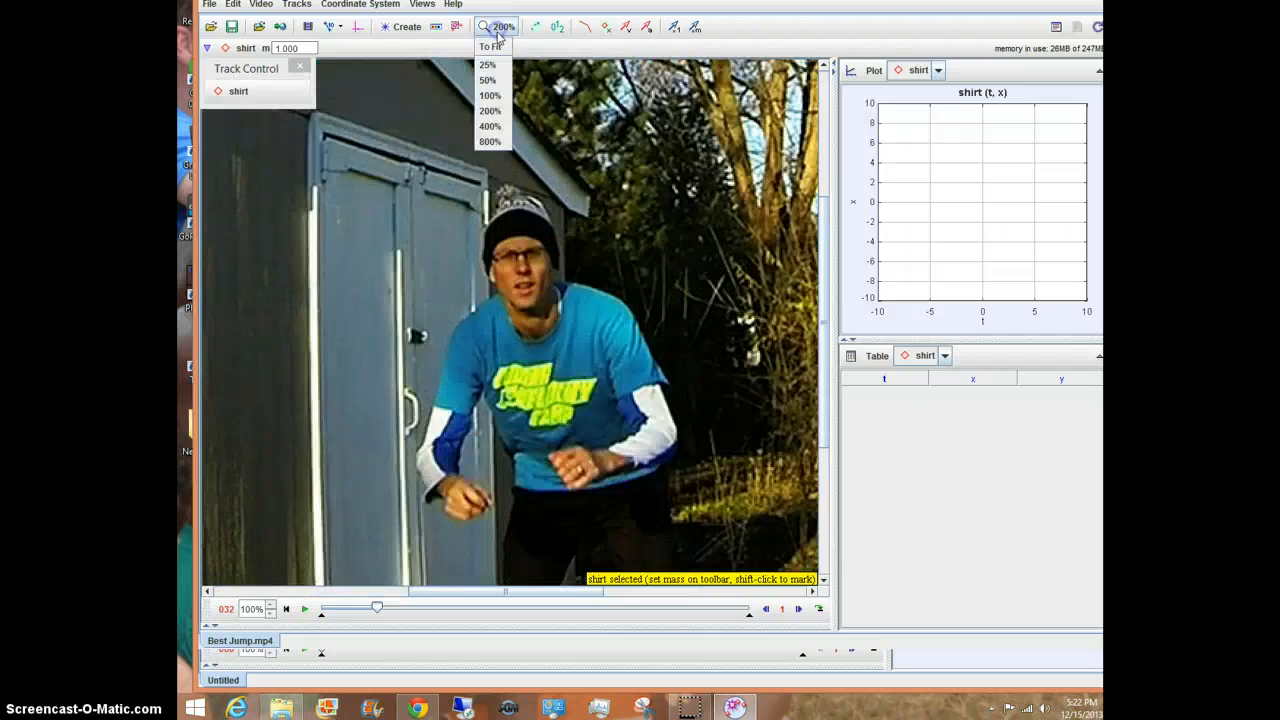
{"action": "left_click", "coordinate": [489, 80]}
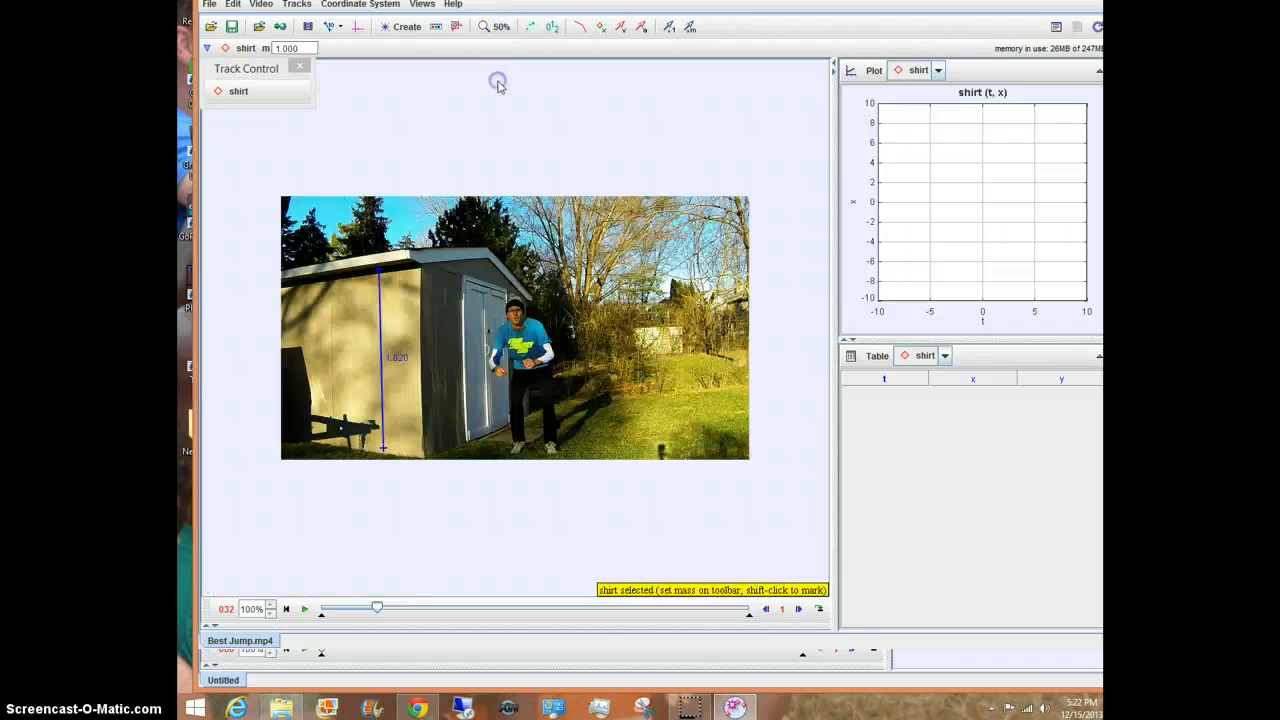
{"action": "left_click", "coordinate": [490, 30]}
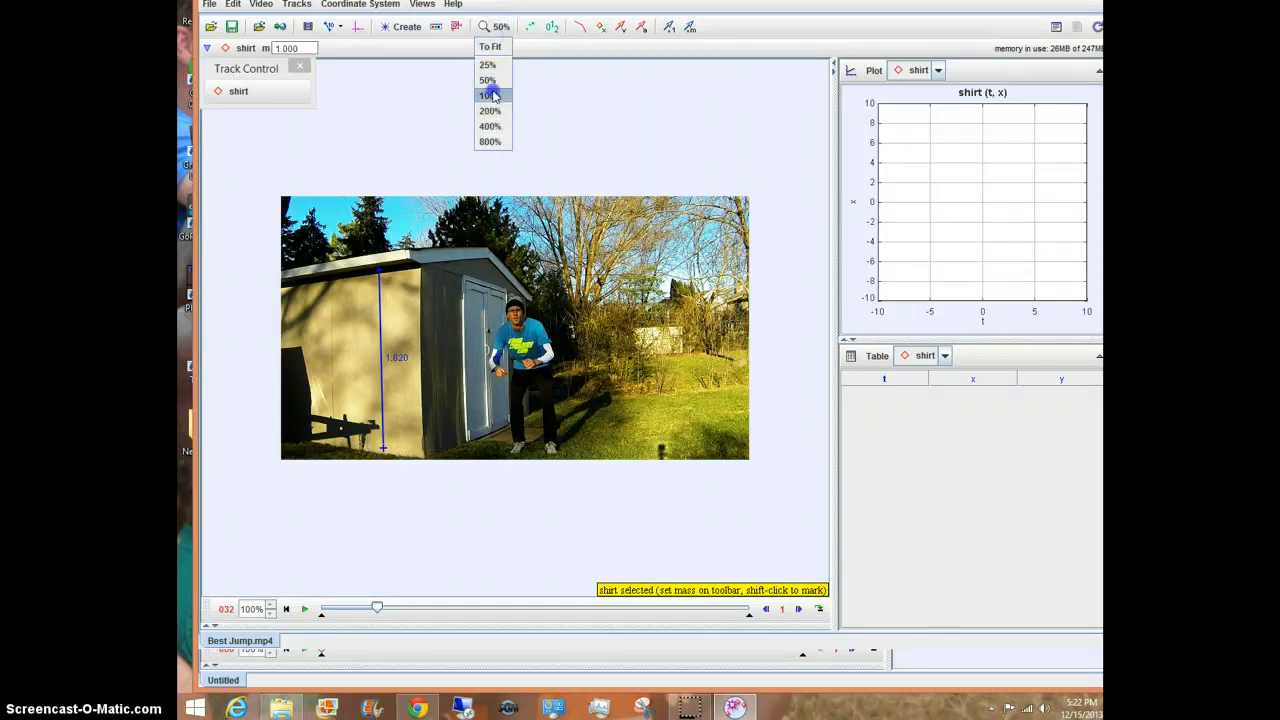
{"action": "left_click", "coordinate": [491, 95]}
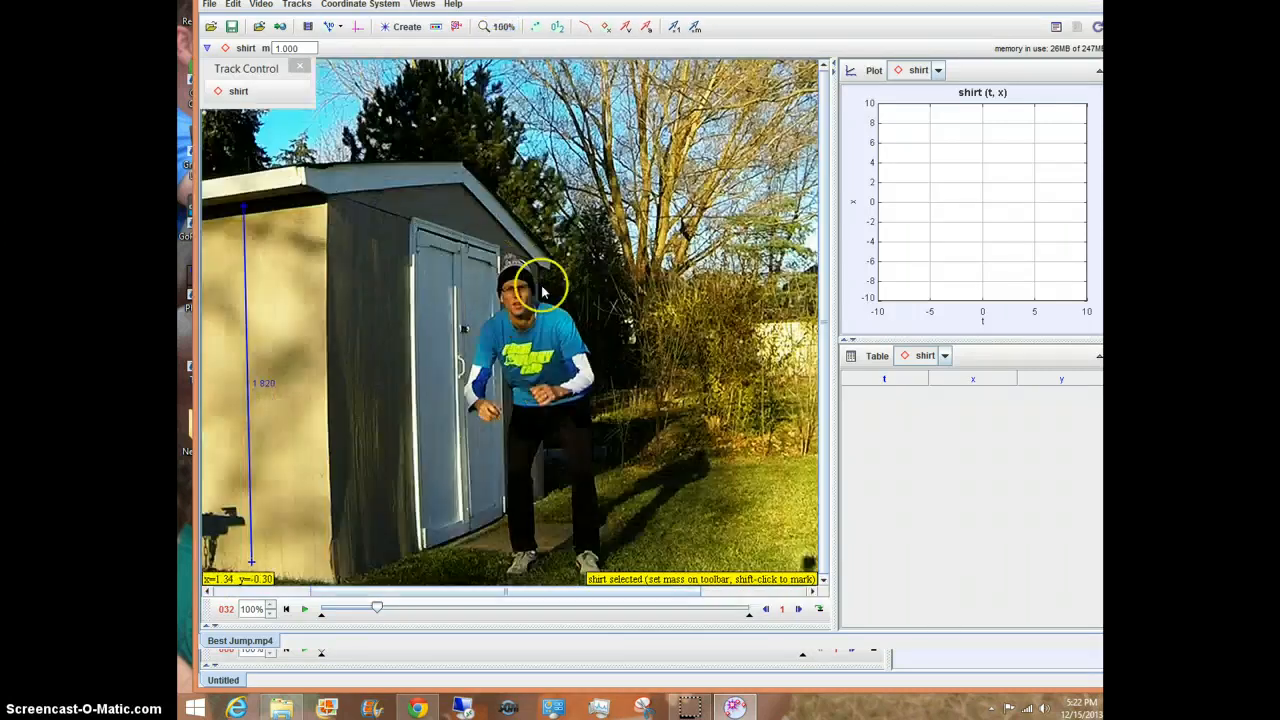
Step: Play the video to about frame 94 and open the Autotracker for the shirt track
{"action": "left_click", "coordinate": [304, 608]}
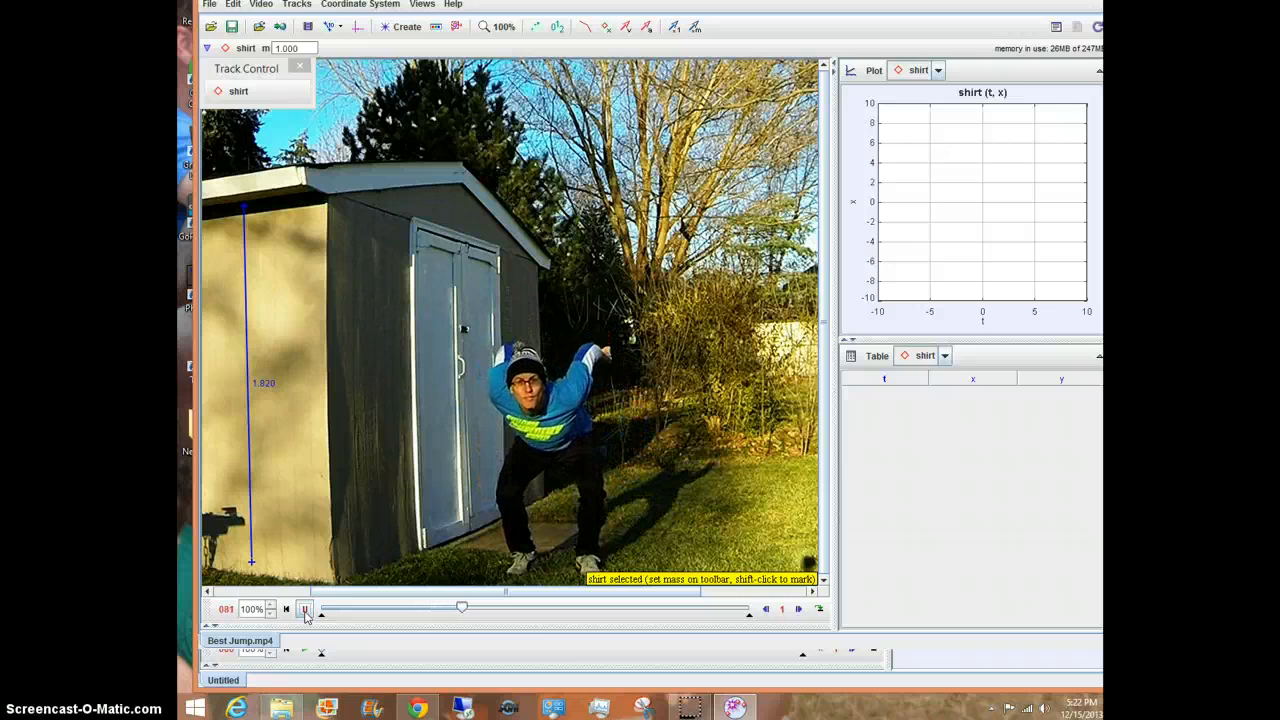
{"action": "left_click", "coordinate": [305, 610]}
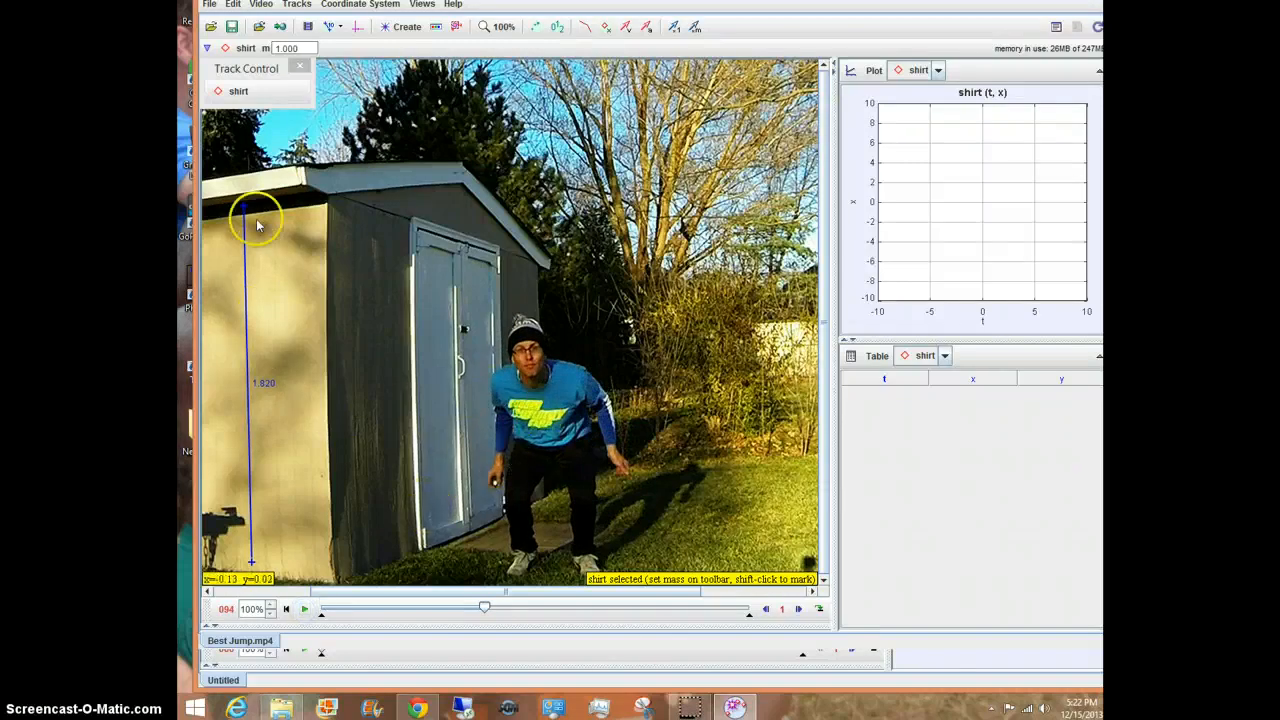
{"action": "left_click", "coordinate": [238, 94]}
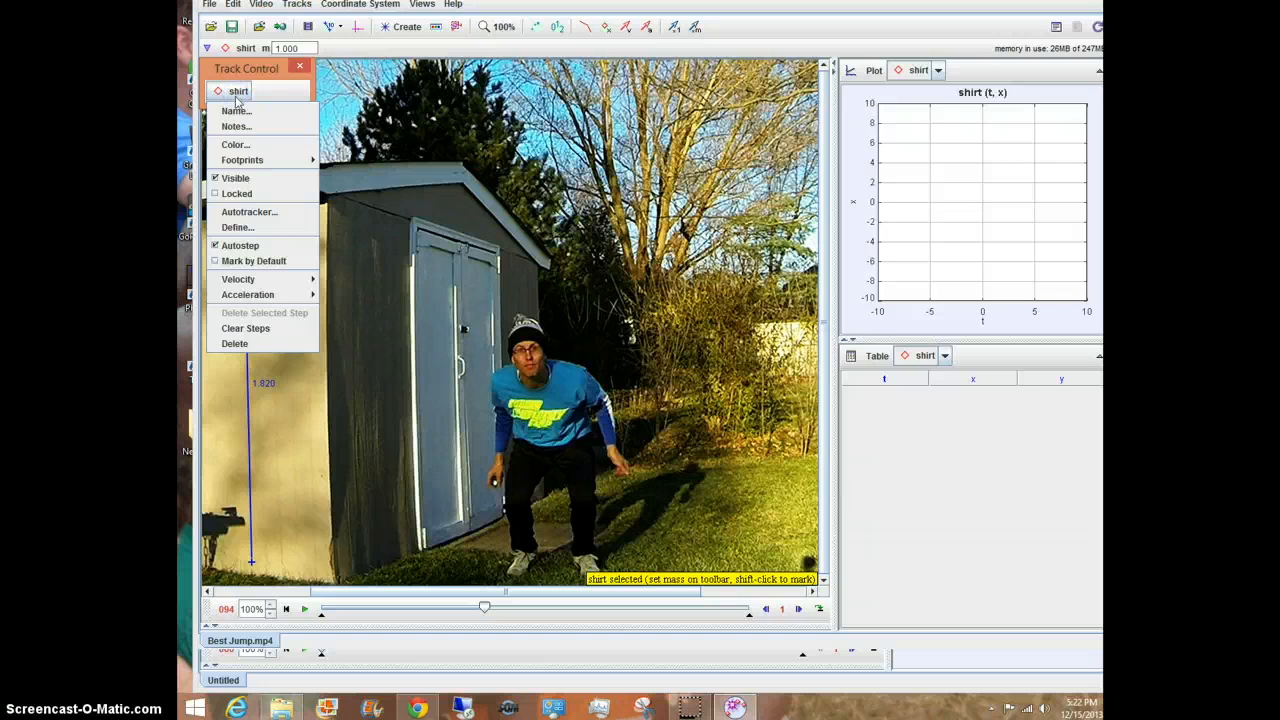
{"action": "left_click", "coordinate": [237, 213]}
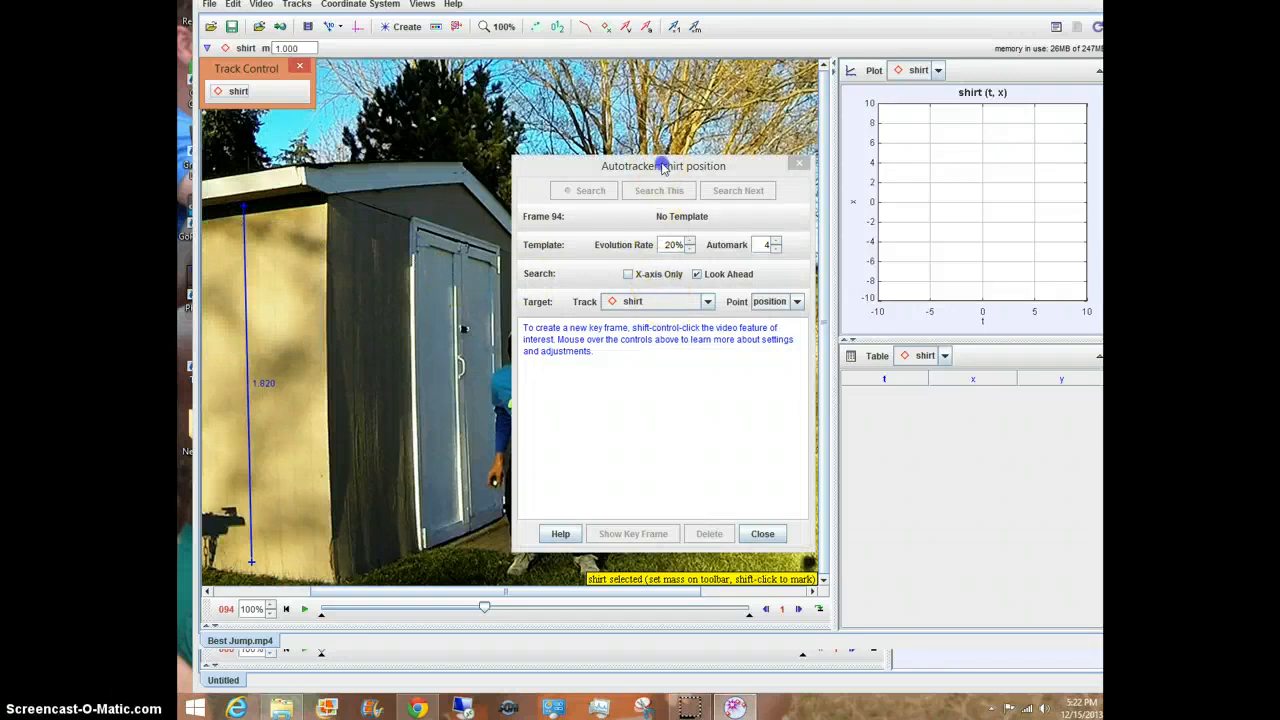
Step: Create an autotracker key frame on the logo of the jumper's shirt at frame 94
{"action": "left_click_drag", "start_coordinate": [662, 167], "coordinate": [782, 152]}
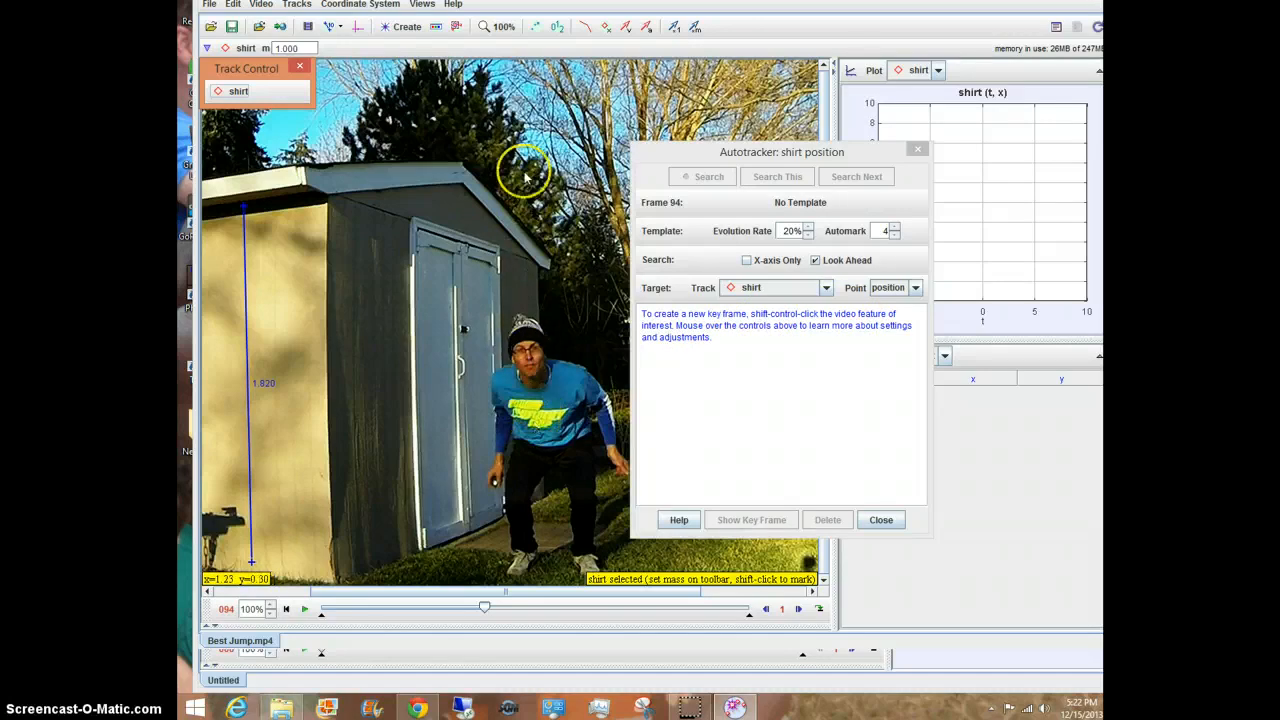
{"action": "left_click", "coordinate": [520, 398]}
{"action": "key", "text": "shift"}
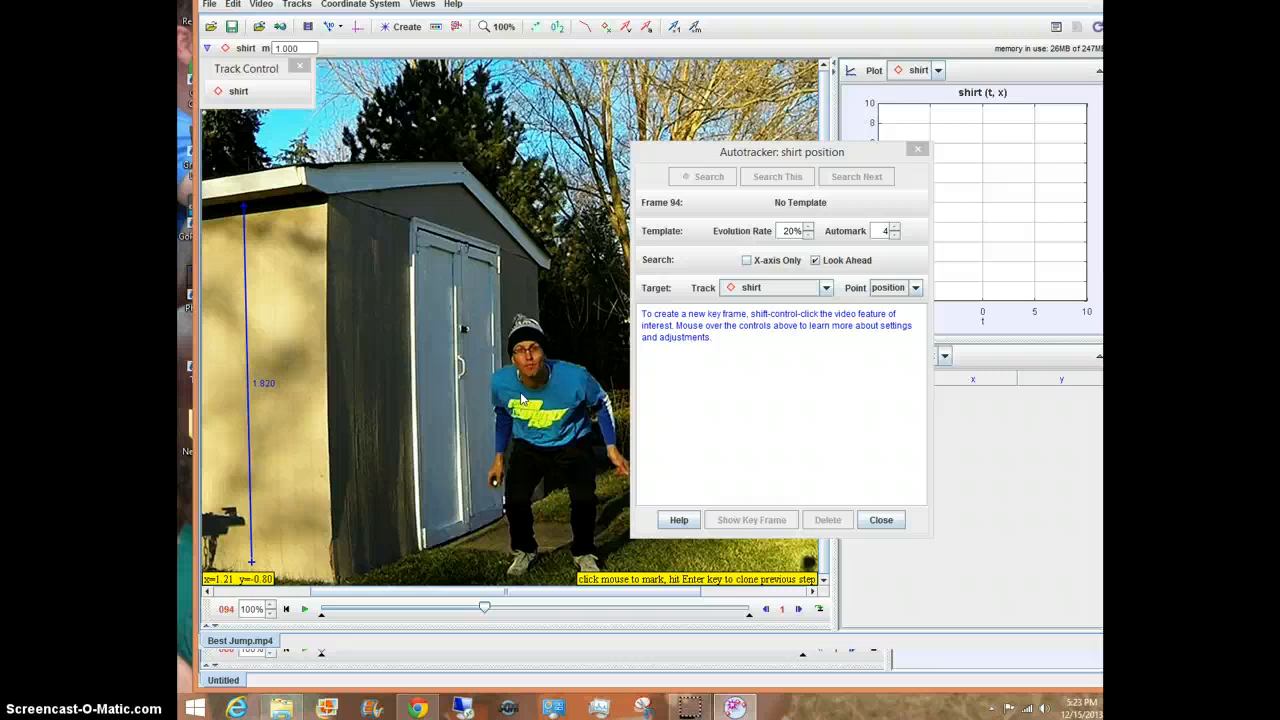
{"action": "key", "text": "ctrl+shift"}
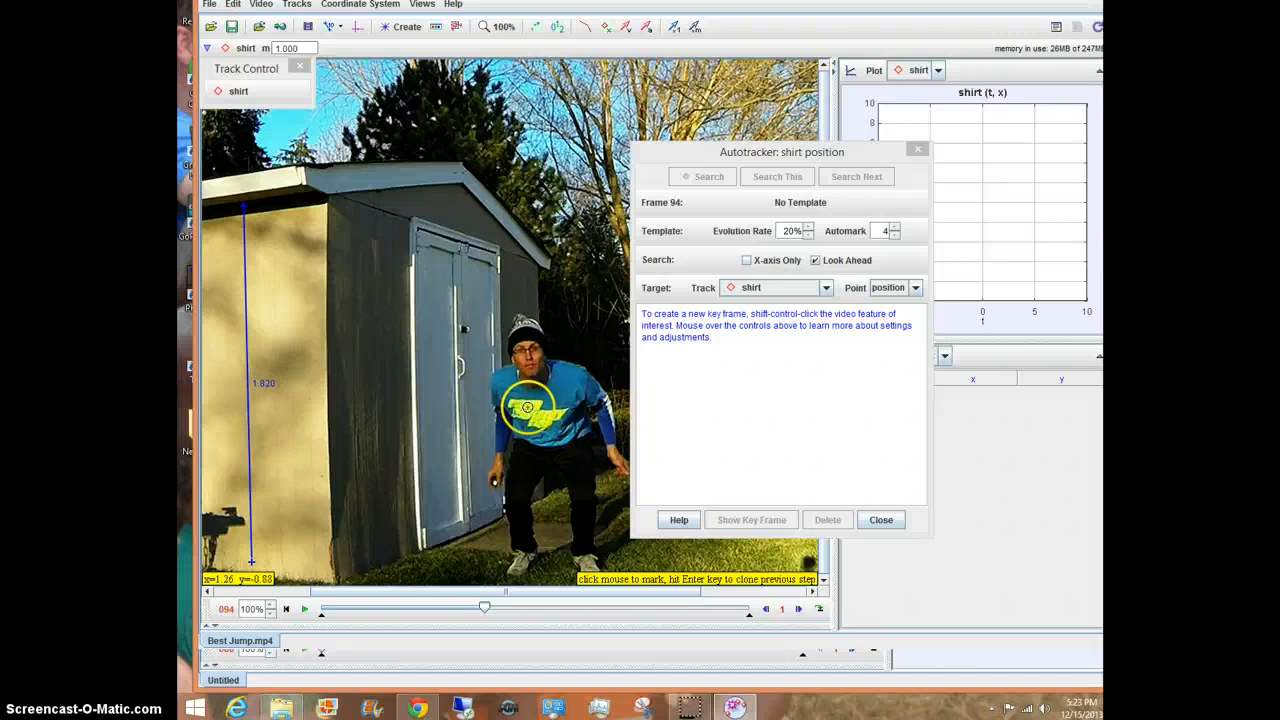
{"action": "left_click", "coordinate": [531, 410], "text": "ctrl+shift"}
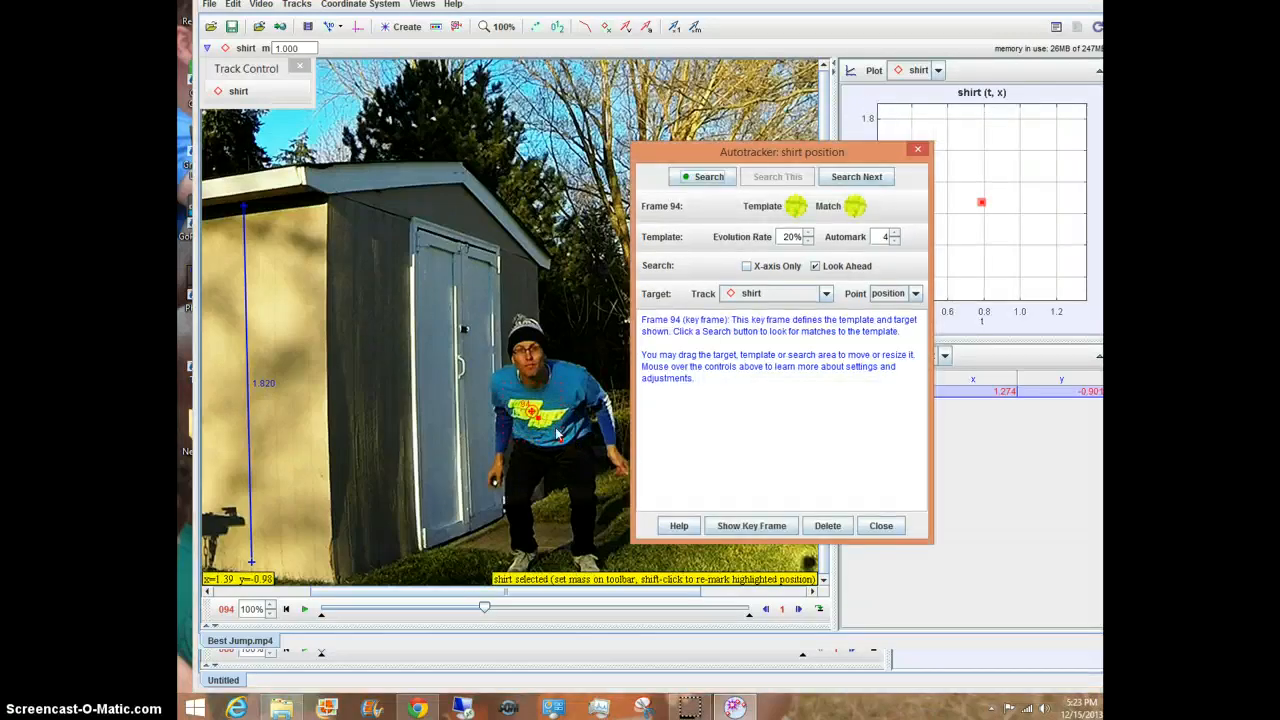
Step: Nudge the key frame's target slightly down on the shirt logo
{"action": "left_click_drag", "start_coordinate": [705, 150], "coordinate": [777, 142]}
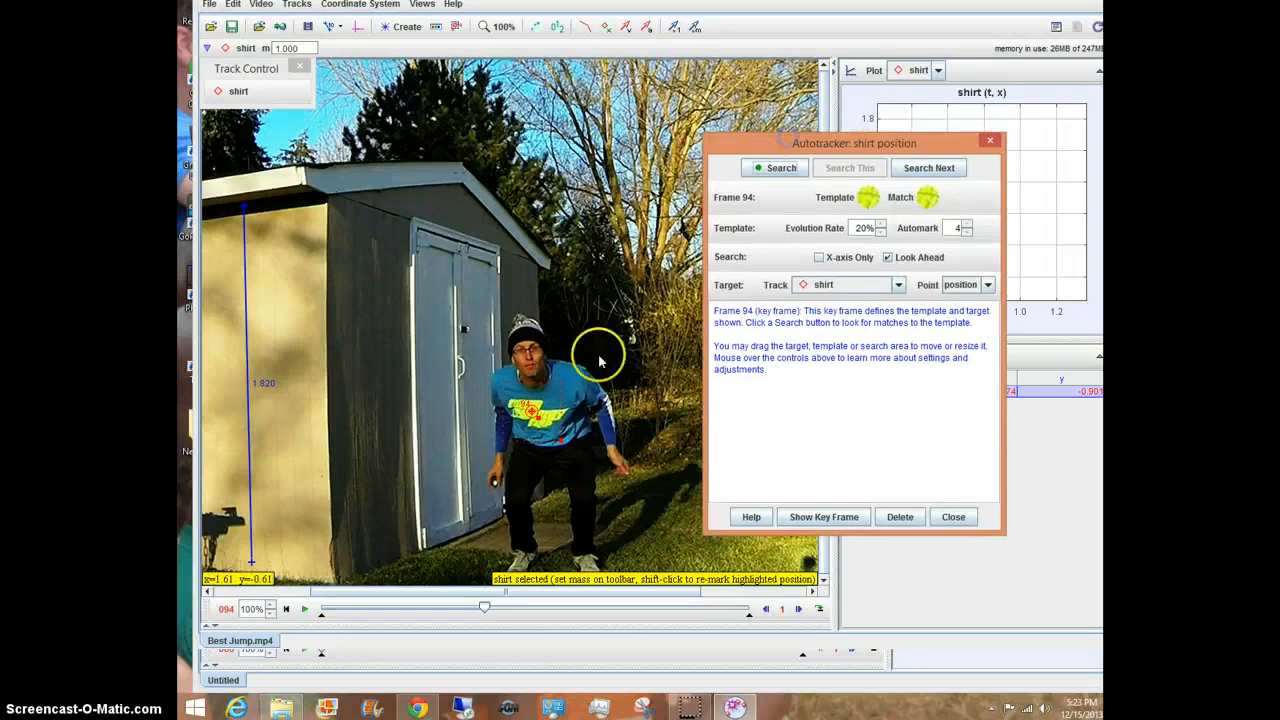
{"action": "left_click", "coordinate": [539, 420]}
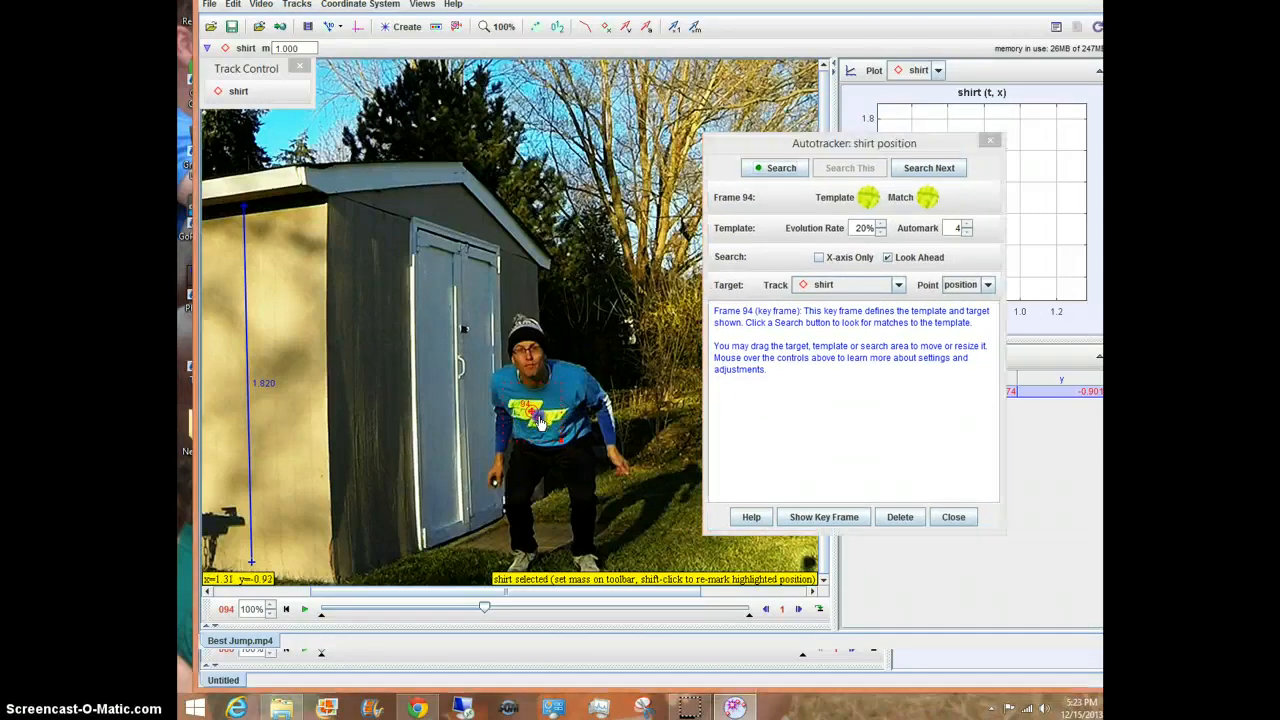
{"action": "left_click_drag", "start_coordinate": [541, 424], "coordinate": [544, 427]}
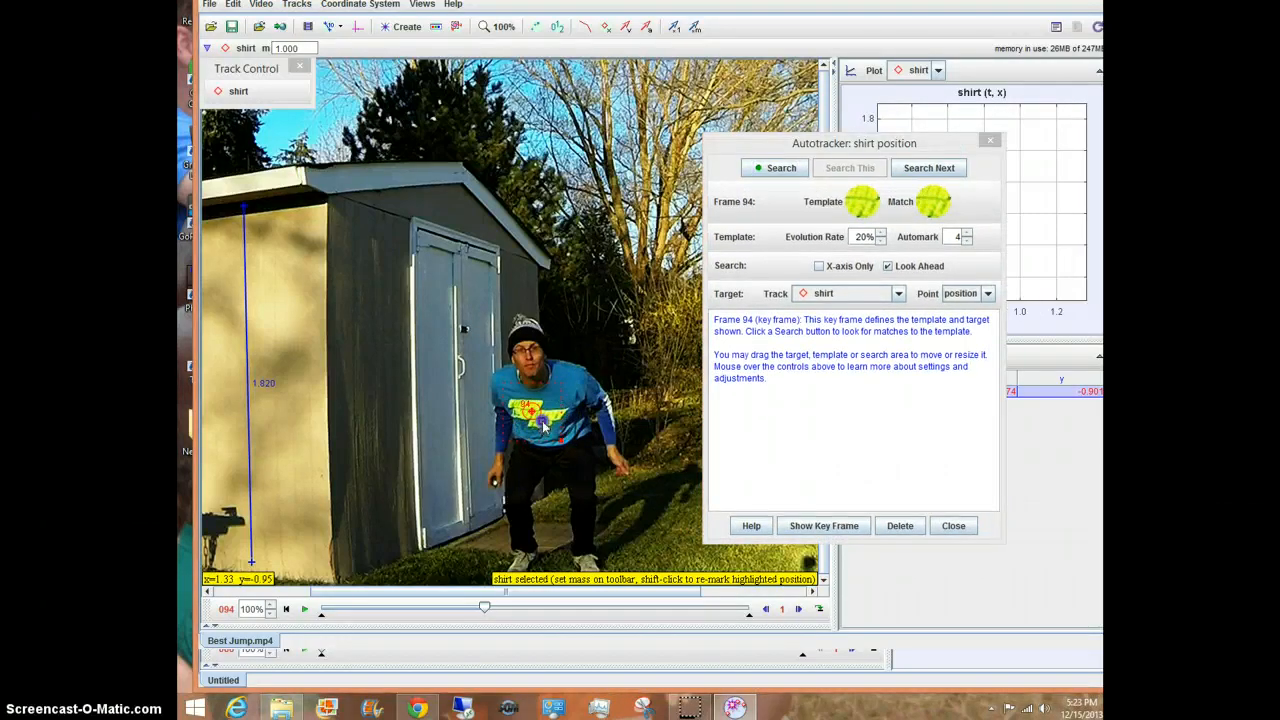
Step: Run the autotracker search, stop it at about frame 235, and close the Autotracker
{"action": "mouse_move", "coordinate": [841, 210]}
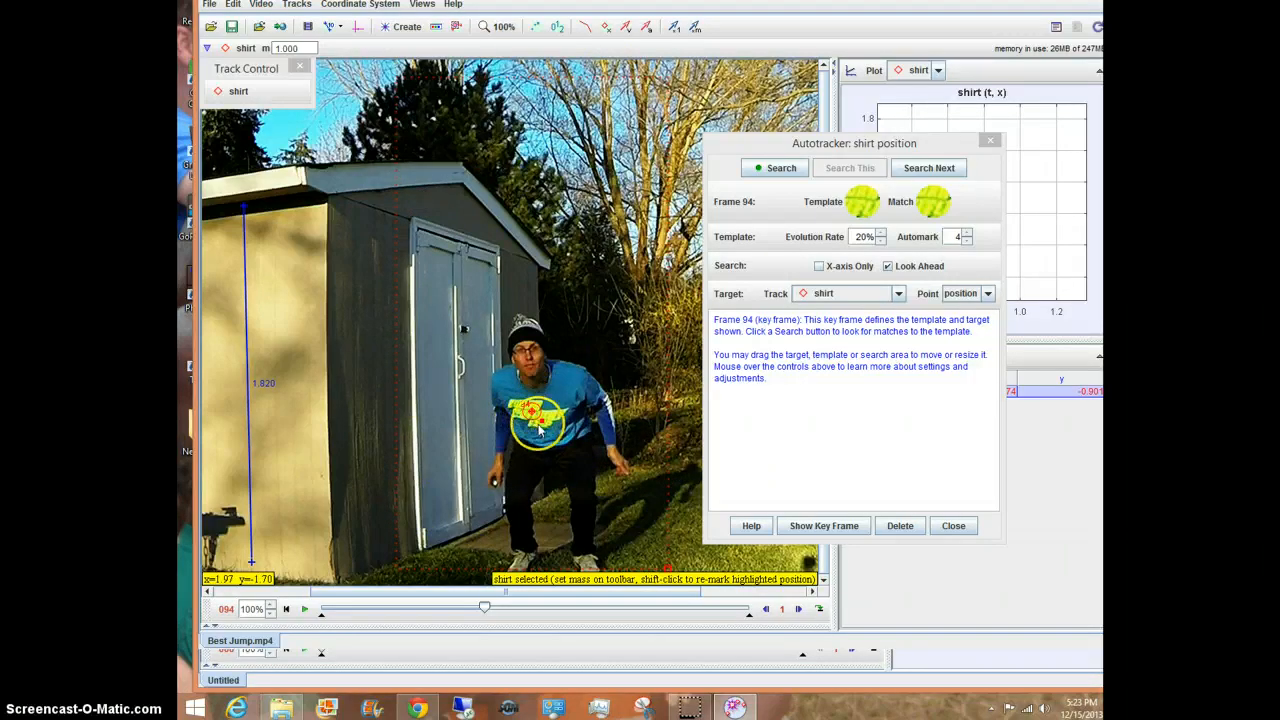
{"action": "left_click", "coordinate": [775, 172]}
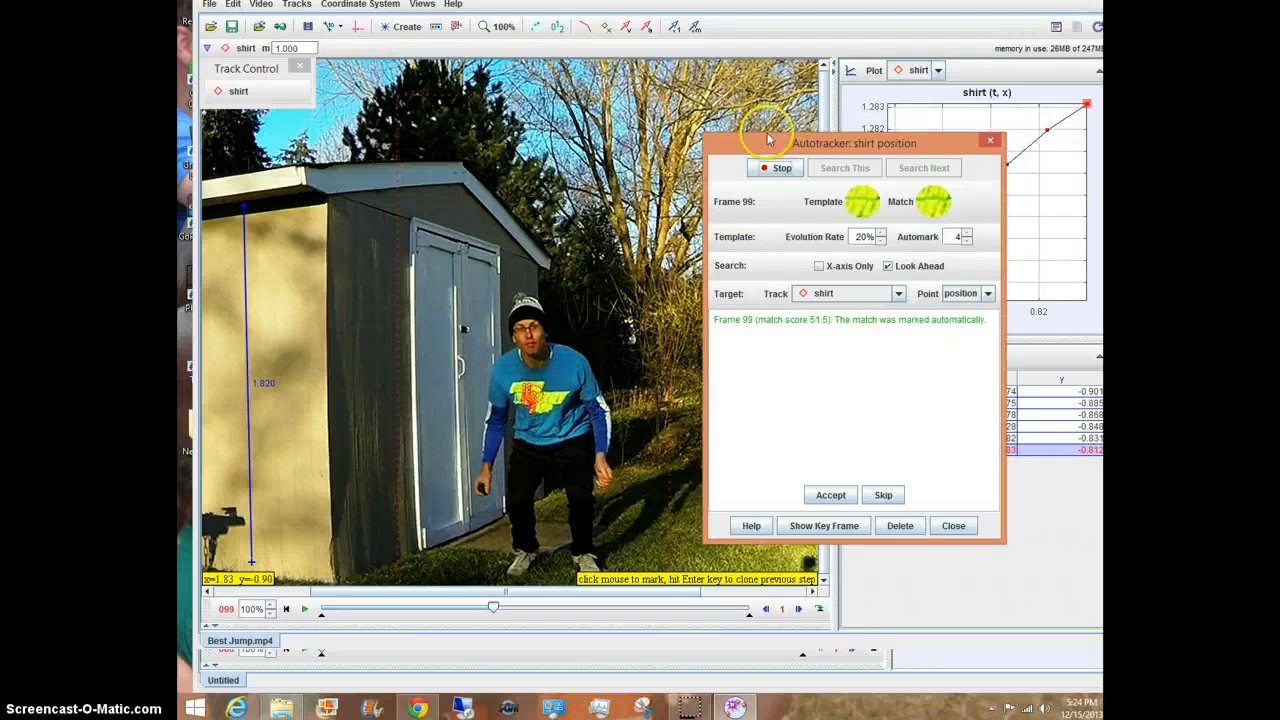
{"action": "left_click_drag", "start_coordinate": [722, 146], "coordinate": [210, 198]}
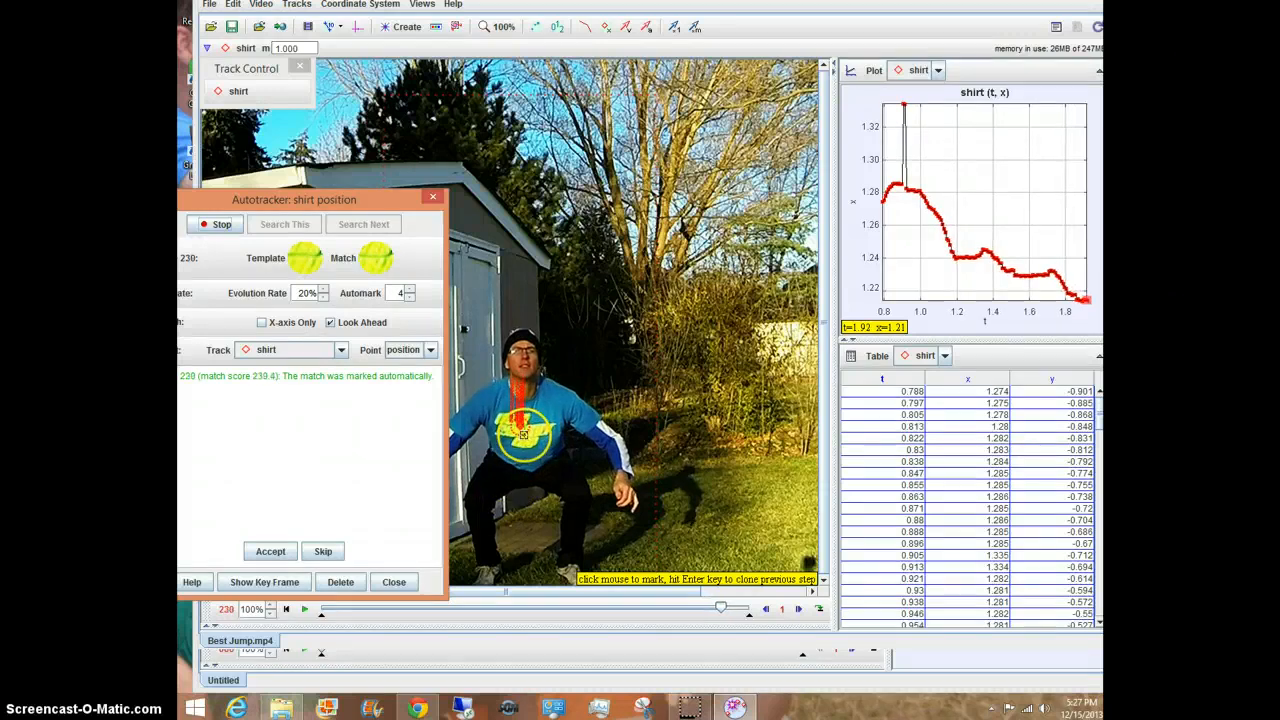
{"action": "left_click_drag", "start_coordinate": [255, 207], "coordinate": [260, 205]}
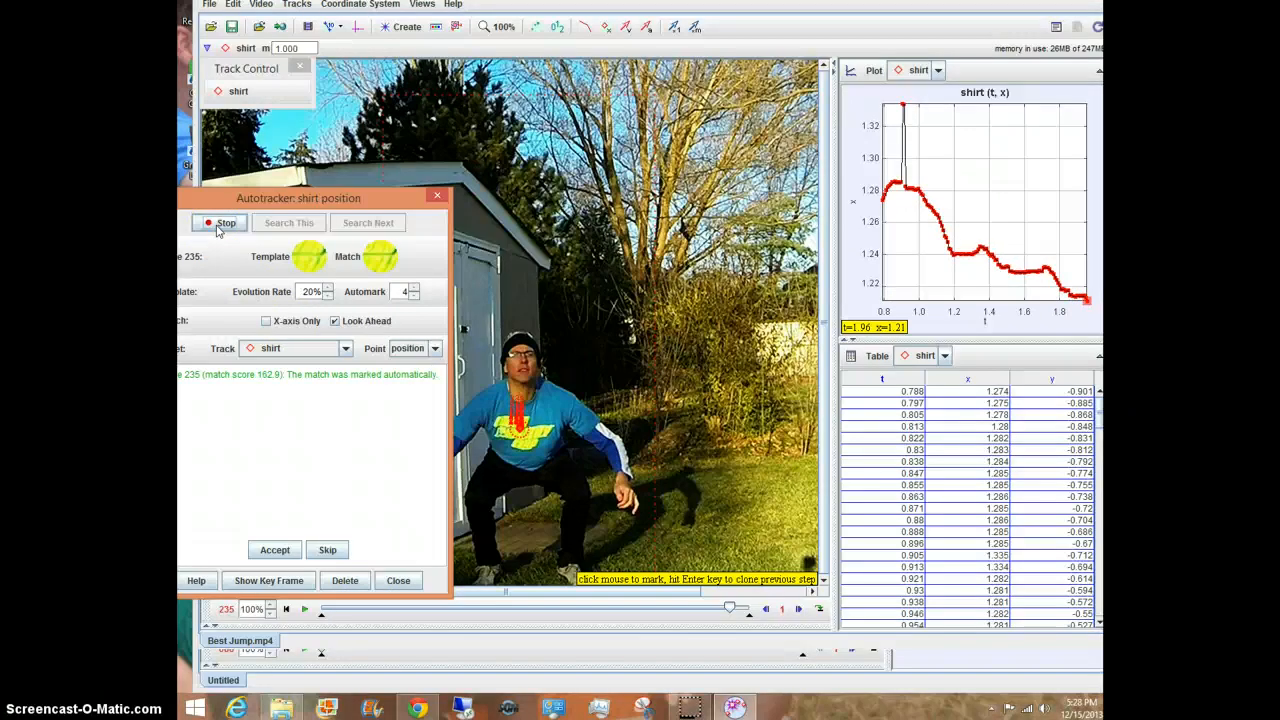
{"action": "left_click", "coordinate": [220, 224]}
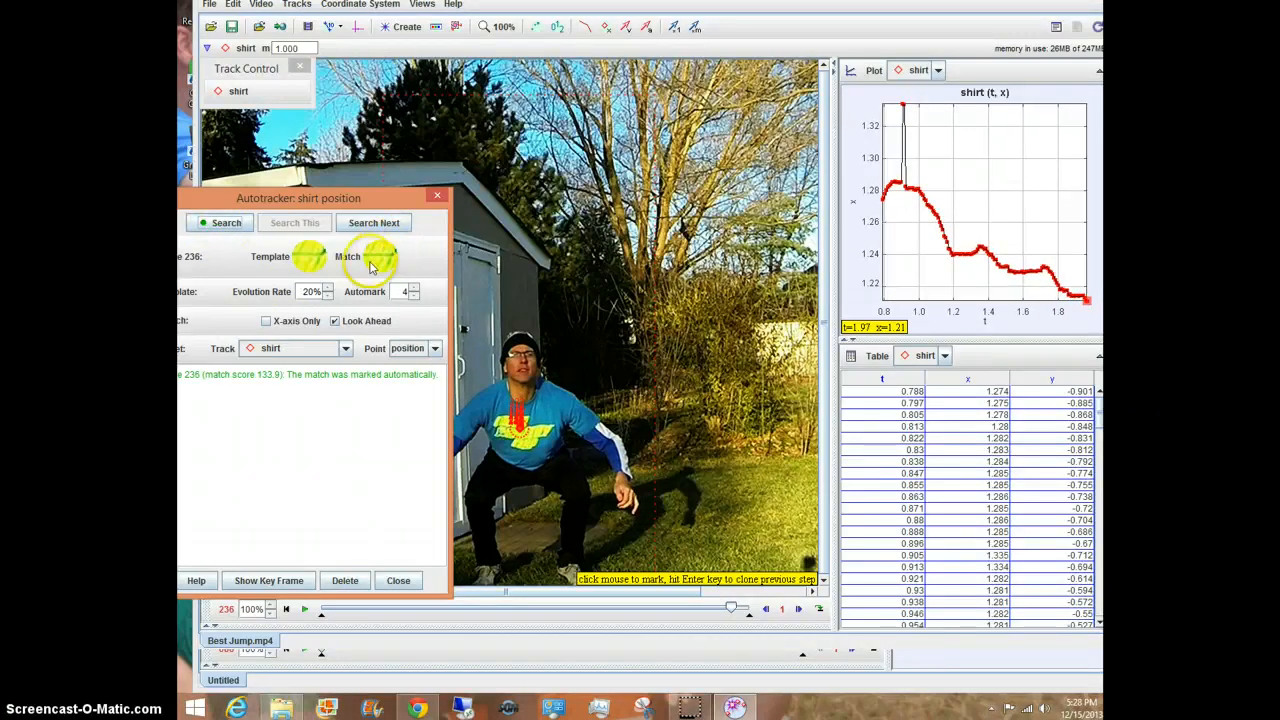
{"action": "left_click", "coordinate": [399, 581]}
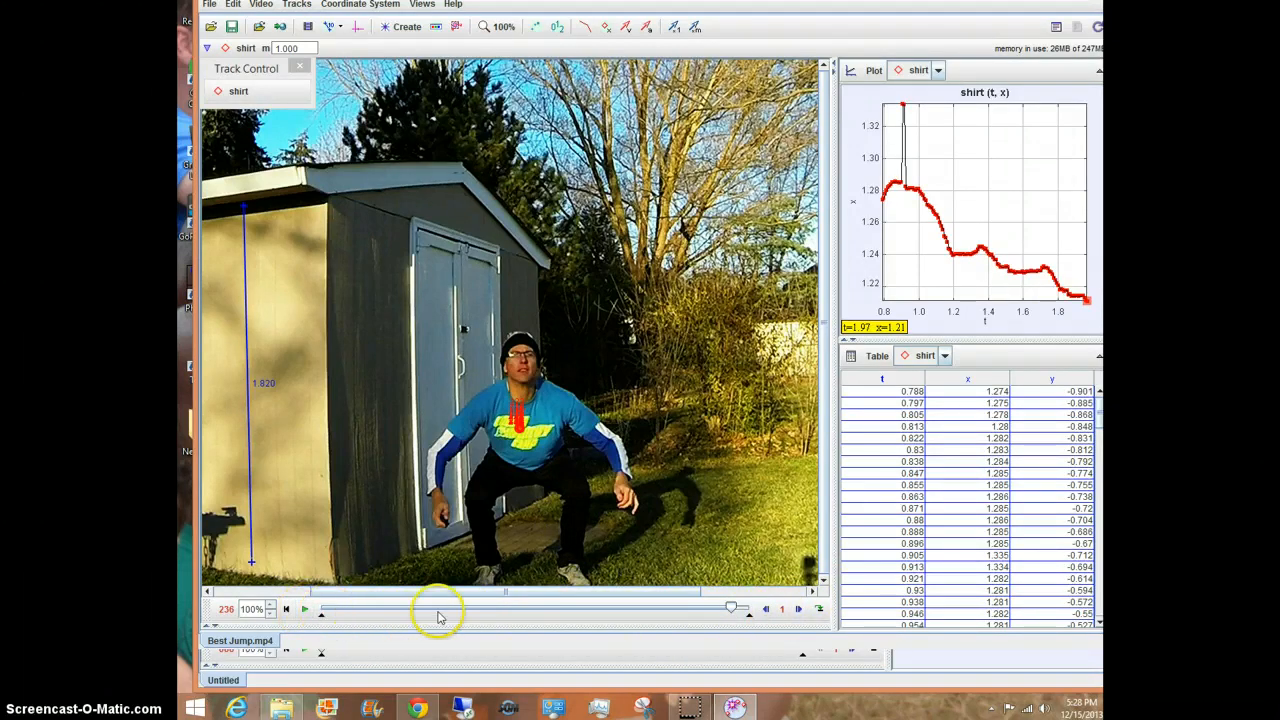
Step: Rewind the video to the start and play the tracked jump through
{"action": "left_click_drag", "start_coordinate": [666, 613], "coordinate": [408, 610]}
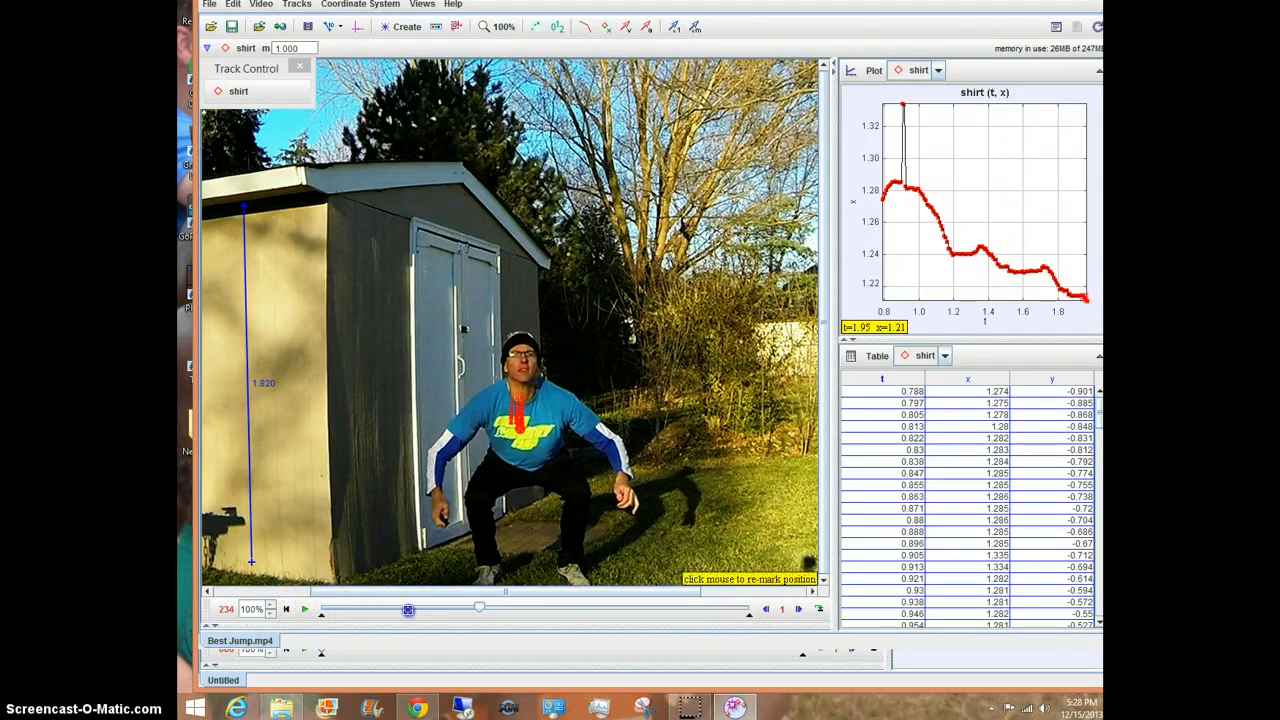
{"action": "left_click", "coordinate": [363, 619]}
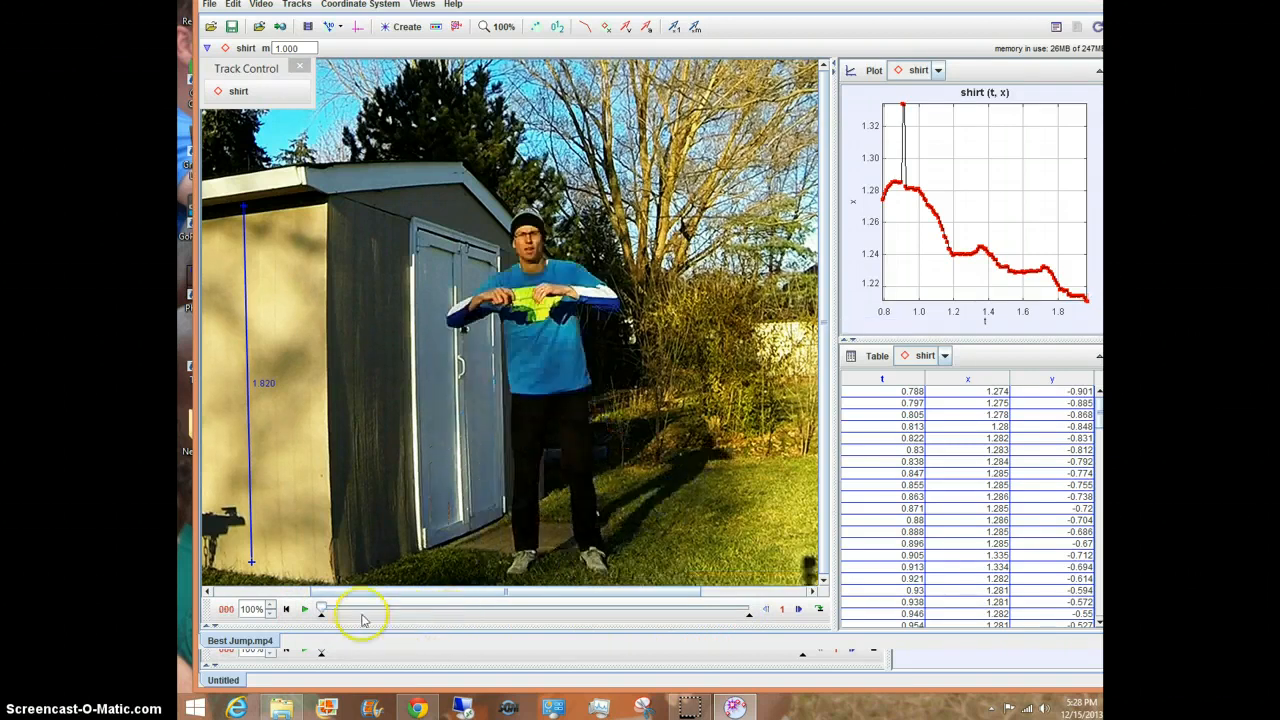
{"action": "left_click", "coordinate": [302, 610]}
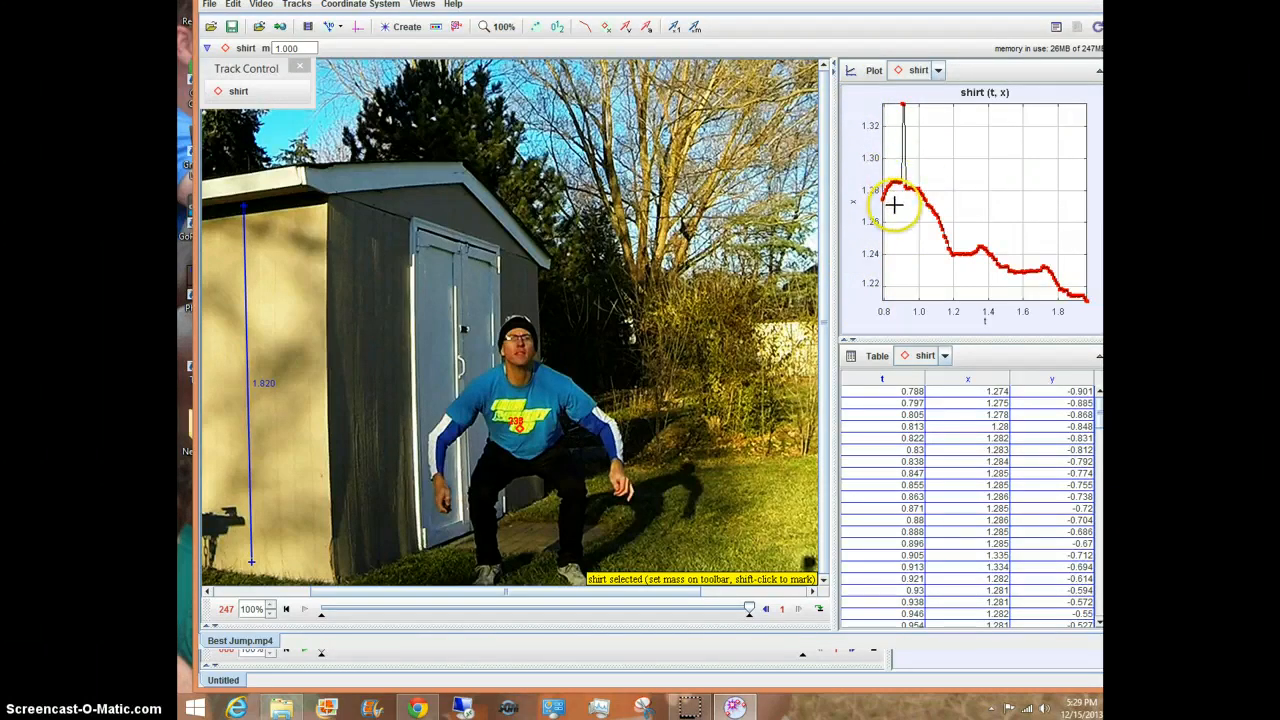
Step: Display two plots and set the upper plot to show the y position component against t
{"action": "left_click", "coordinate": [872, 72]}
{"action": "left_click", "coordinate": [870, 106]}
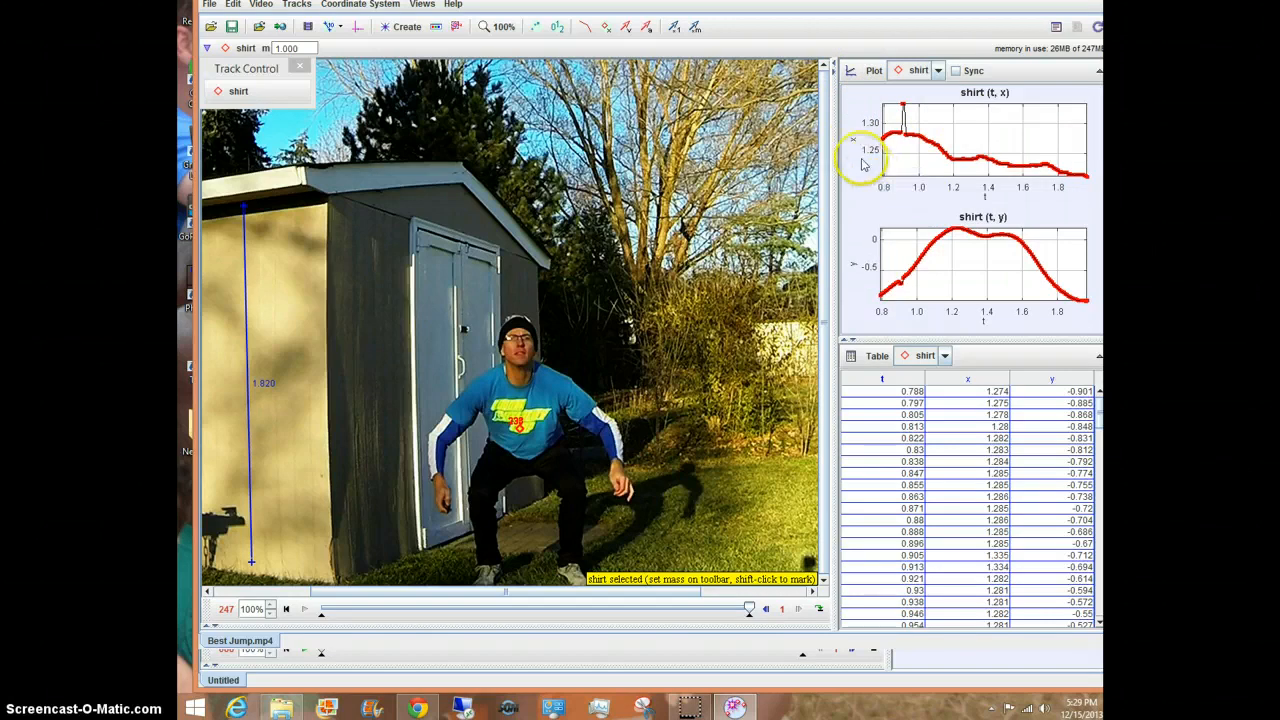
{"action": "left_click", "coordinate": [855, 144]}
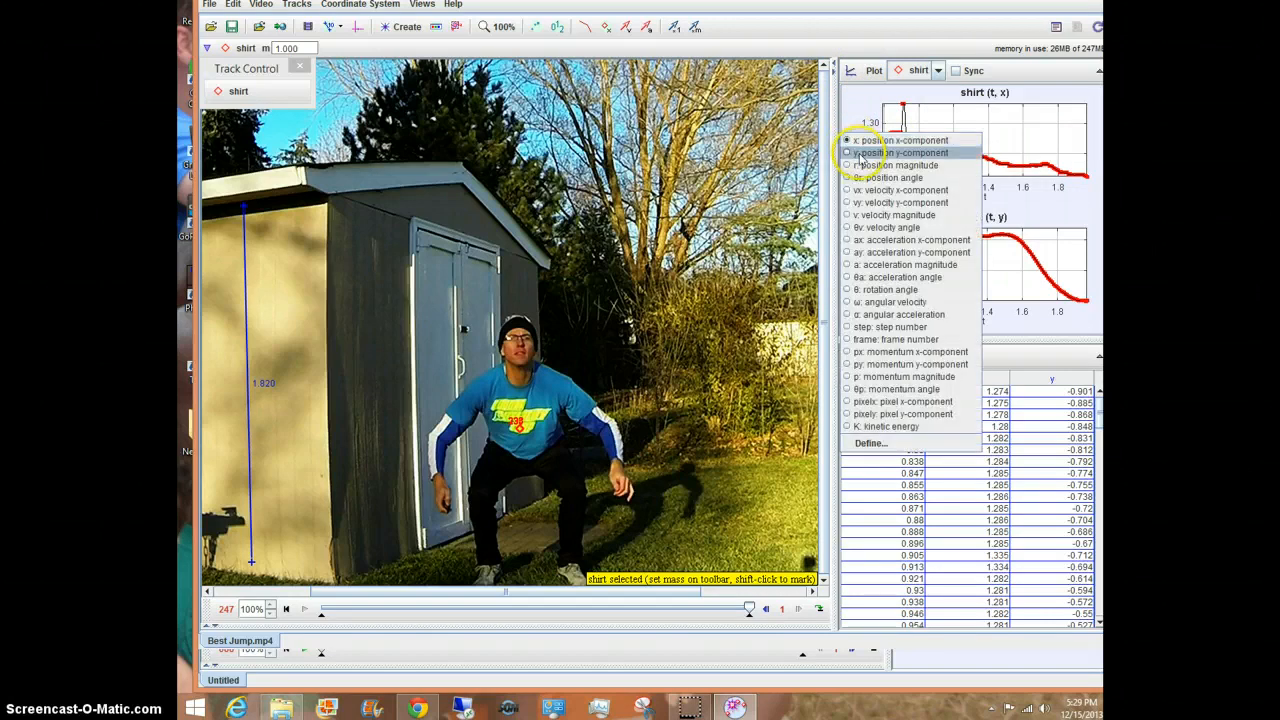
{"action": "left_click", "coordinate": [860, 153]}
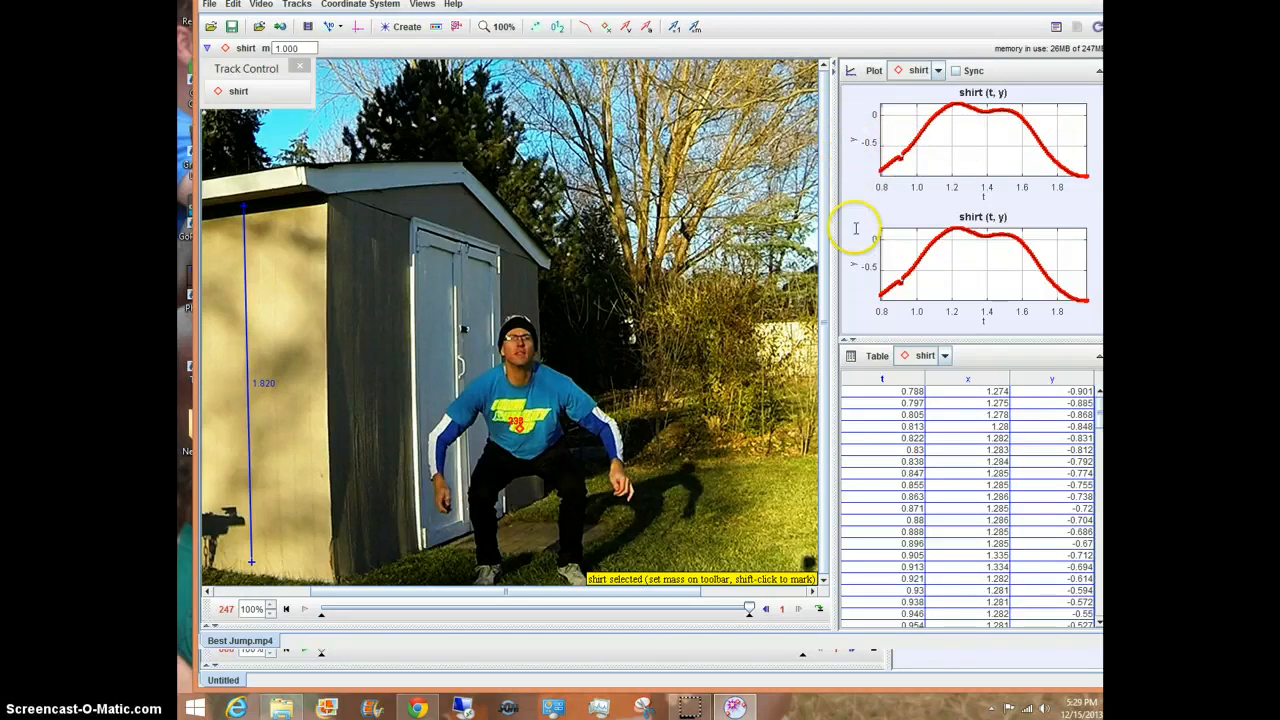
Step: Set the lower plot to show the vy velocity y-component against t
{"action": "left_click", "coordinate": [853, 268]}
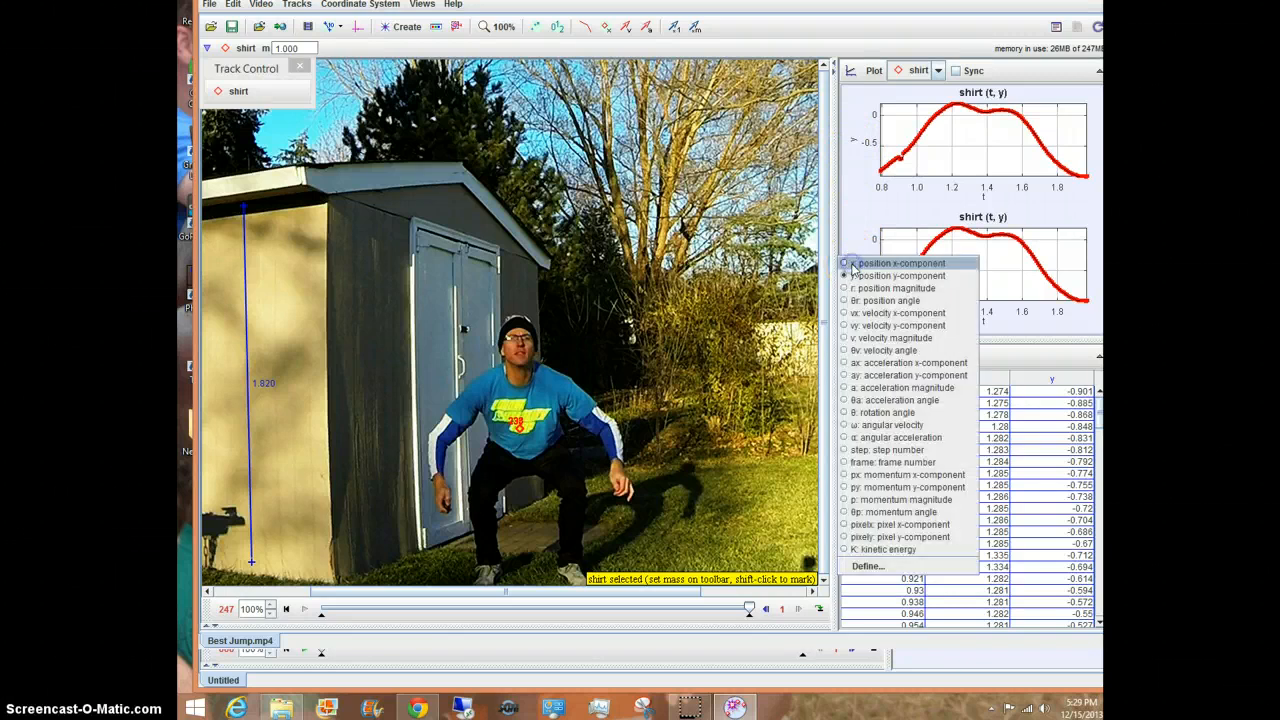
{"action": "left_click", "coordinate": [866, 326]}
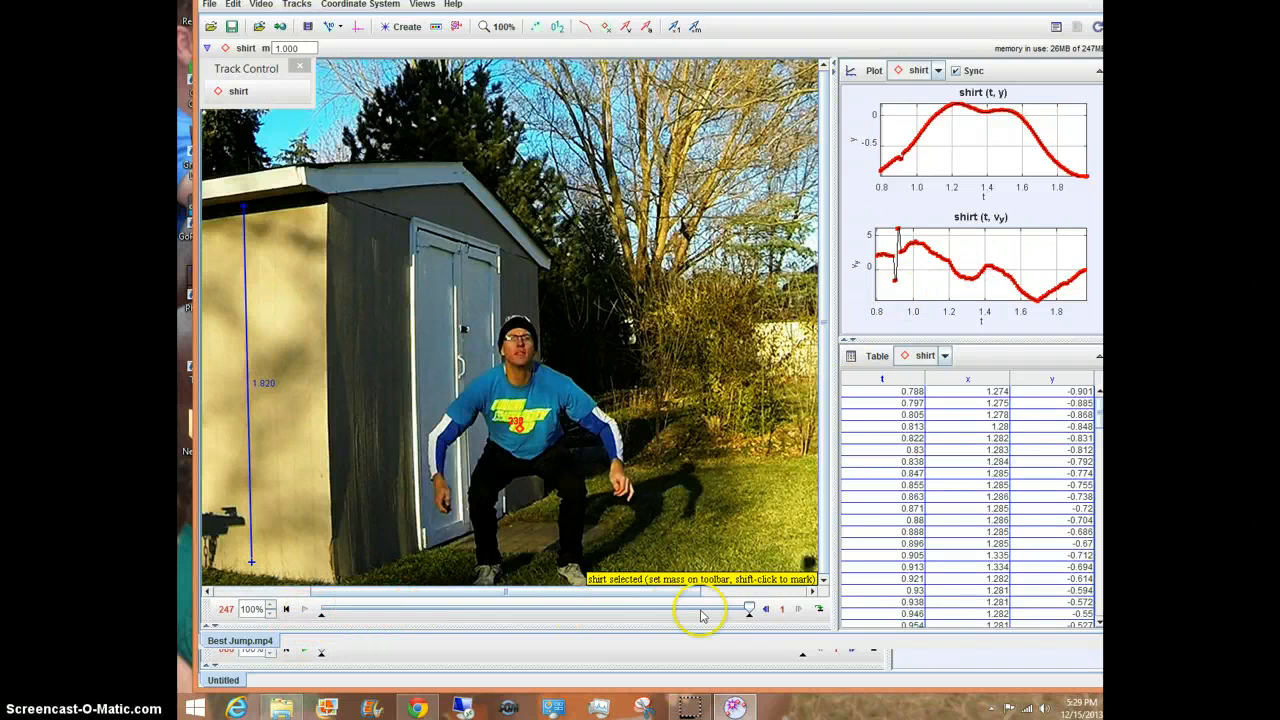
Step: Step the video back one frame and restart playback
{"action": "left_click", "coordinate": [765, 609]}
{"action": "left_click", "coordinate": [305, 612]}
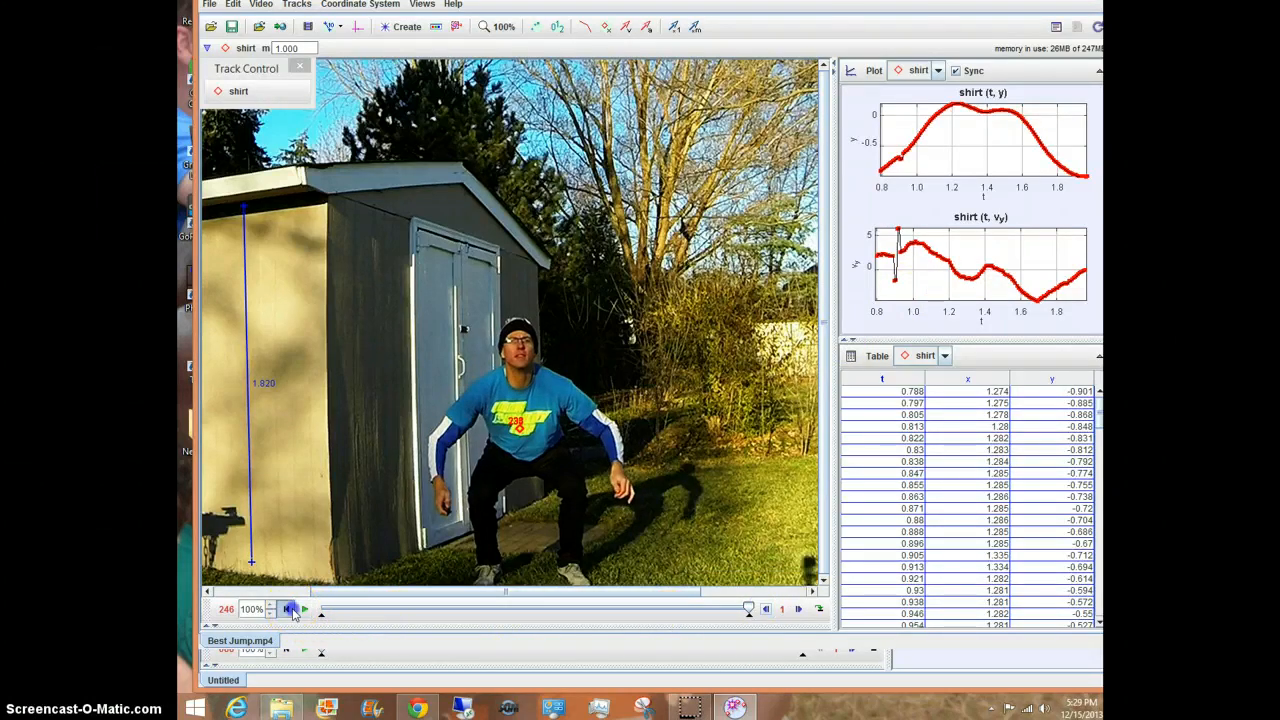